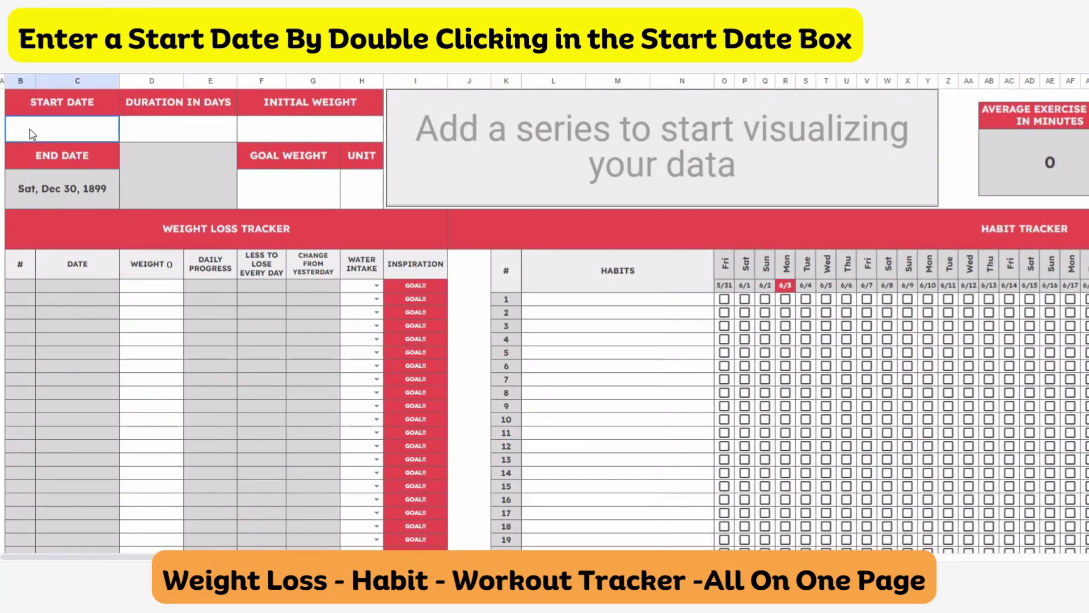
Set the tracker start date to Jun 2, 2024 with a 110-day duration.
double_click(31, 131)
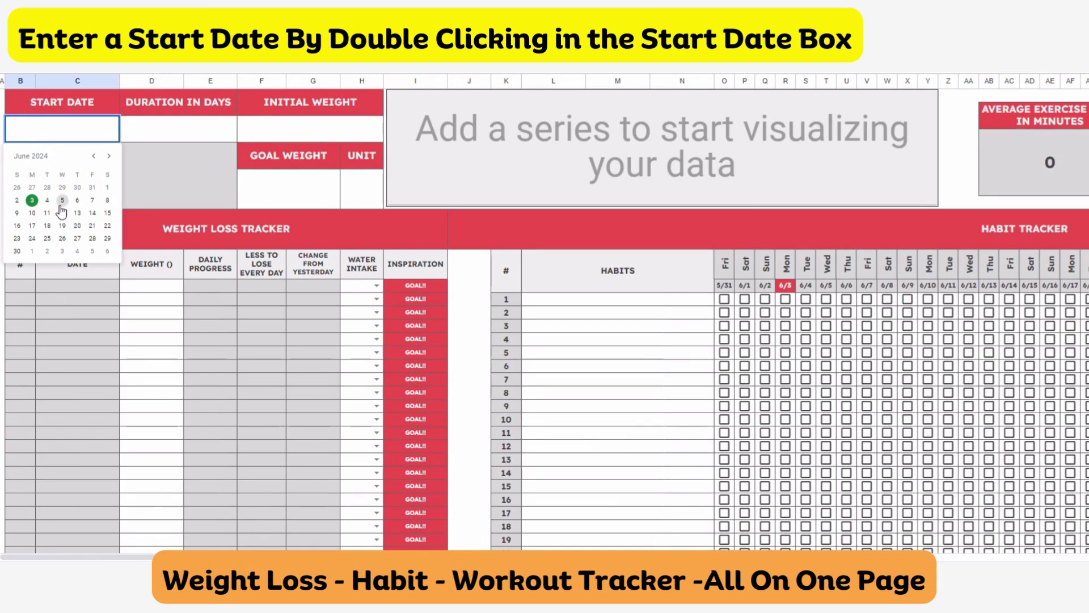
left_click(17, 199)
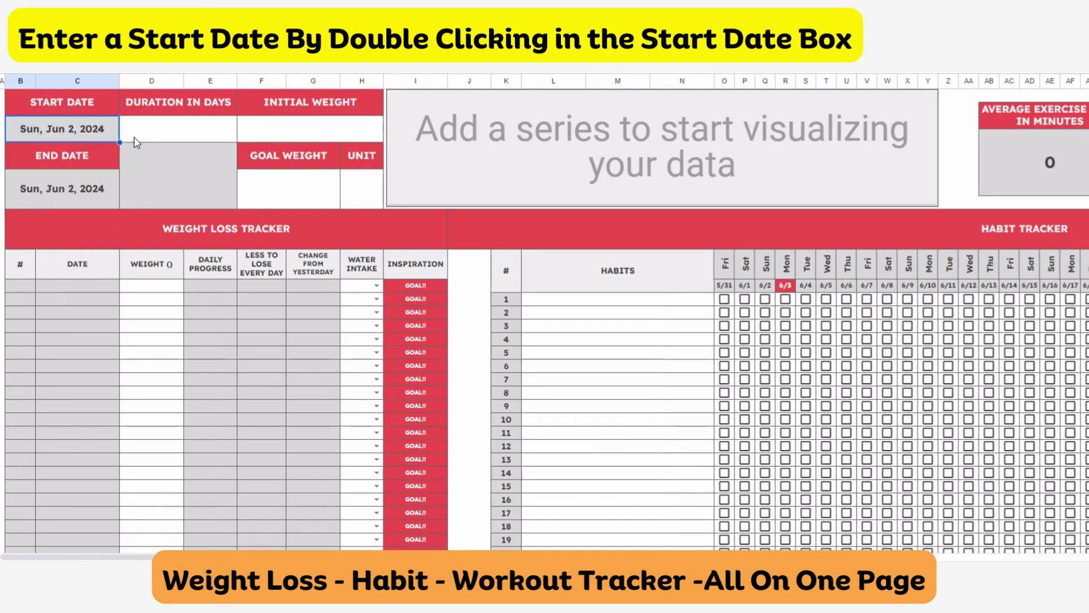
left_click(171, 137)
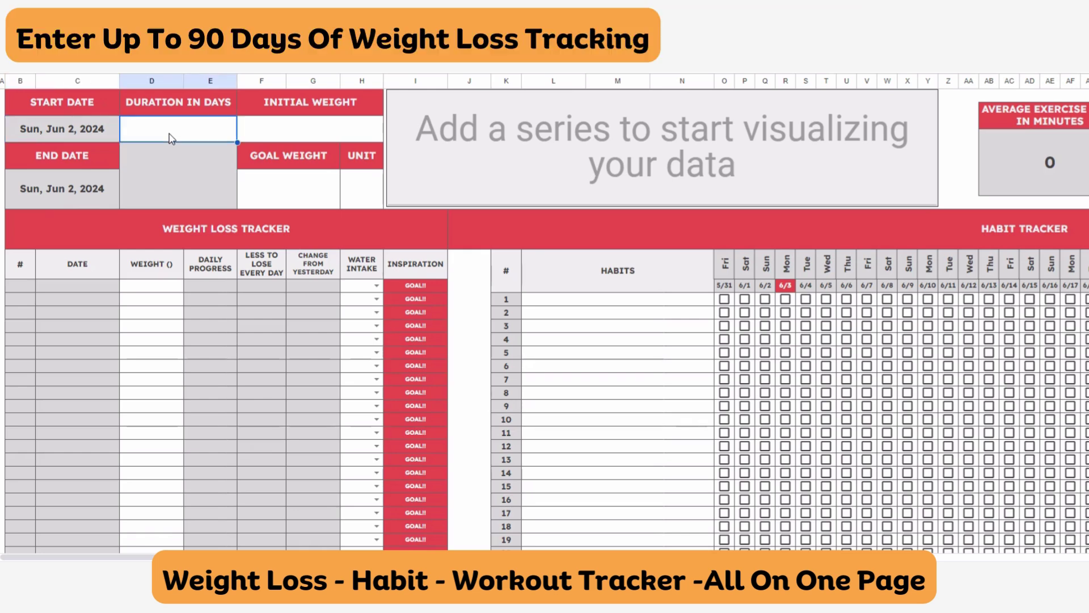
type("110")
key("Return")
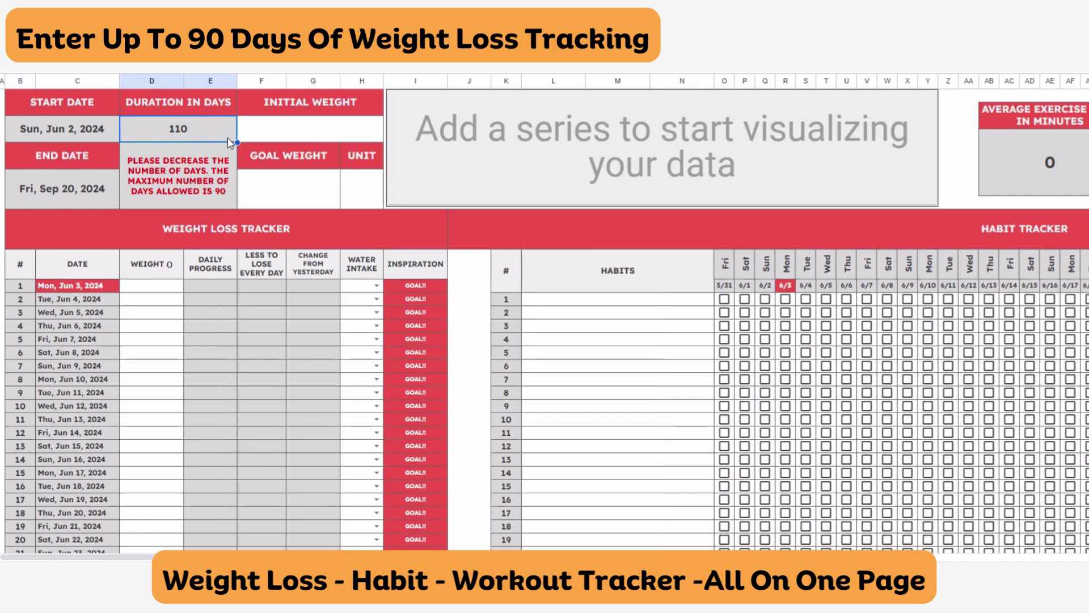
Change the duration from 110 to 90 days, so it ends Sat, Aug 31, 2024.
double_click(201, 129)
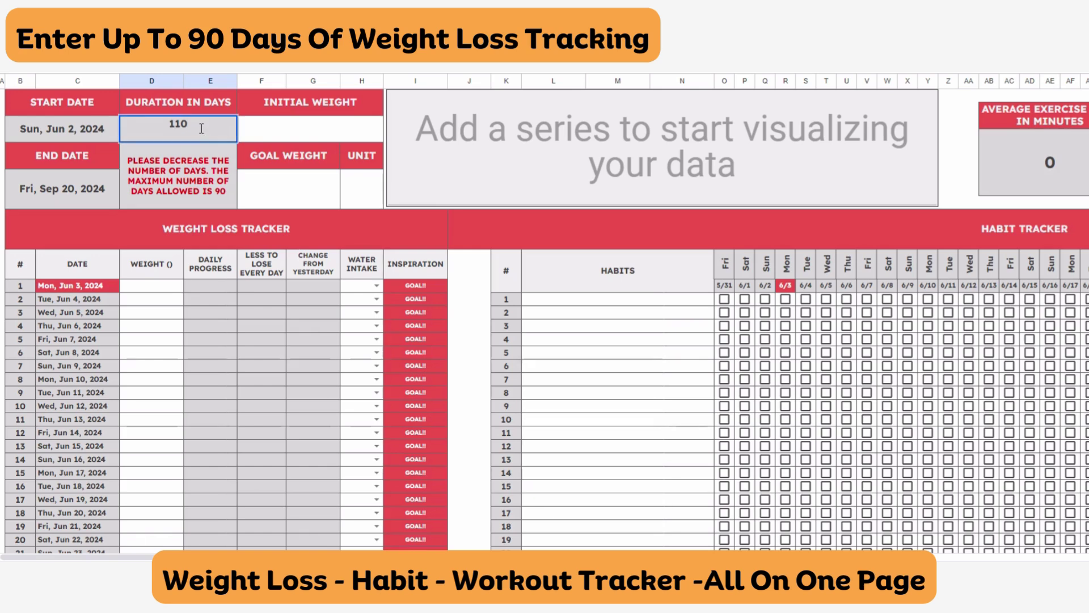
left_click_drag(201, 129, 152, 123)
type("90")
key("Return")
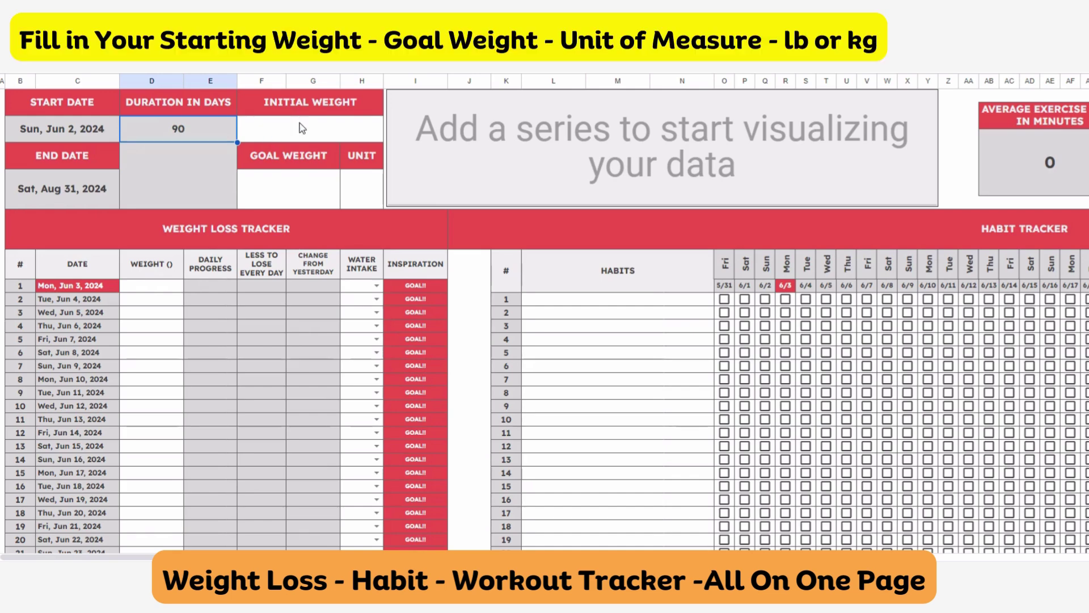
Enter an initial weight of 180 and a goal weight of 130.
left_click(302, 129)
type("18")
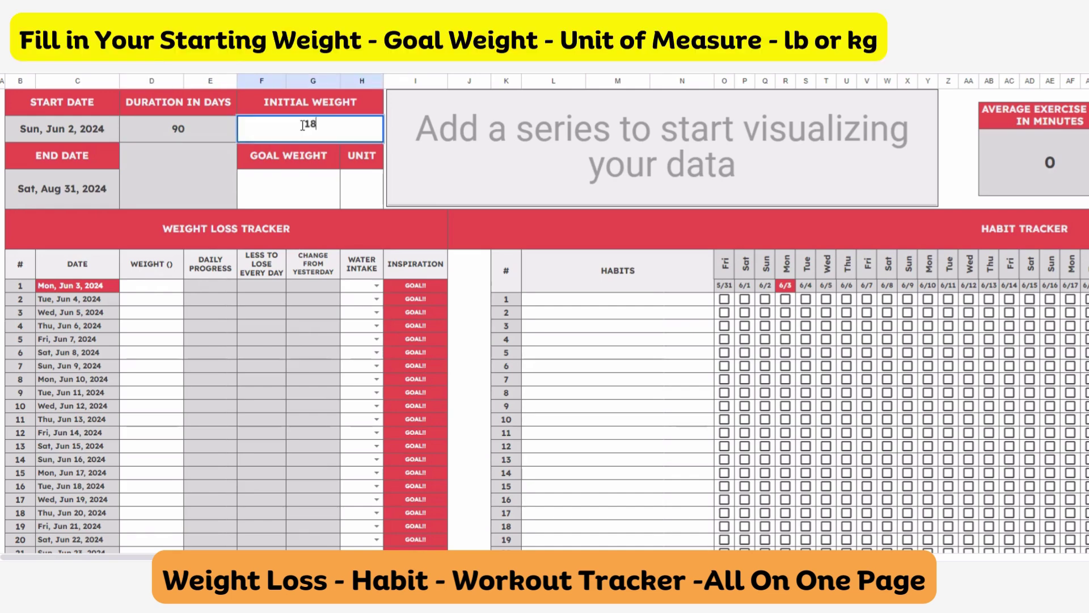
type("0")
key("Return")
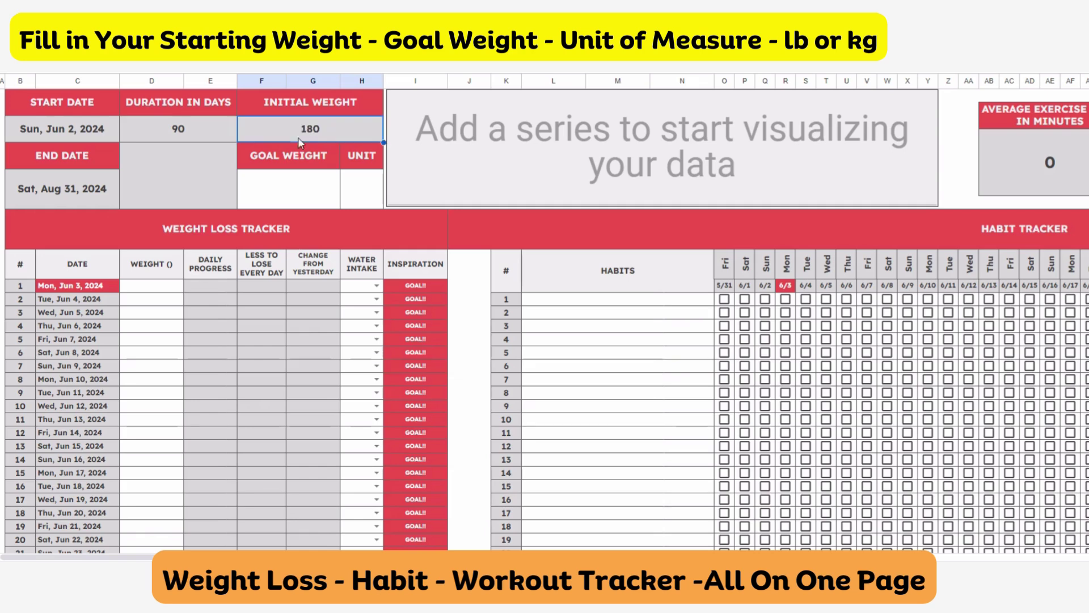
left_click(289, 188)
type("15")
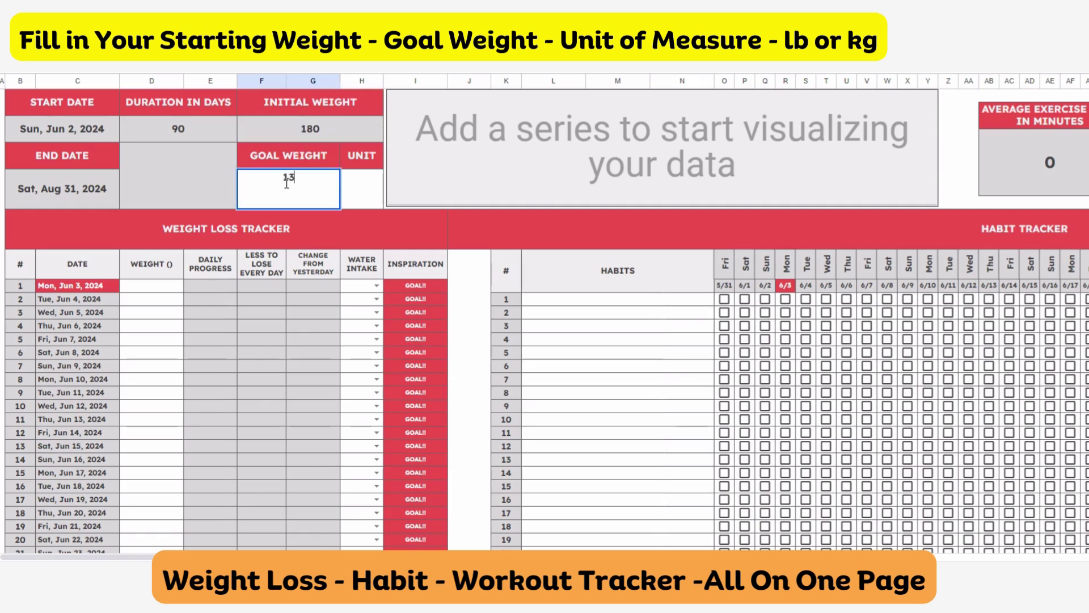
type("0")
key("Return")
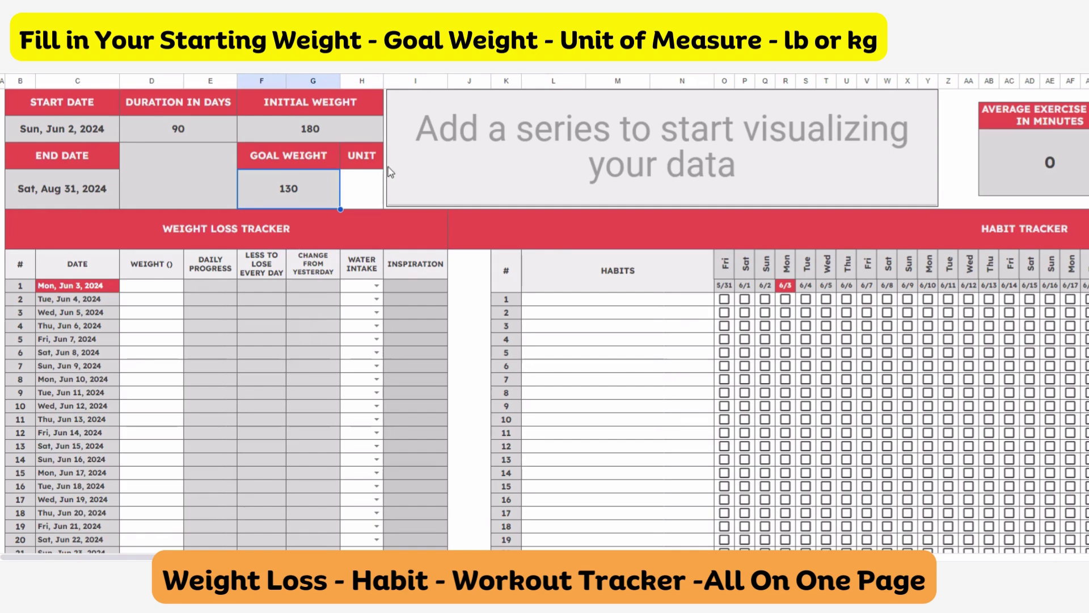
Set the weight unit to lb, try kg, then switch back to lb.
left_click(366, 194)
type("l")
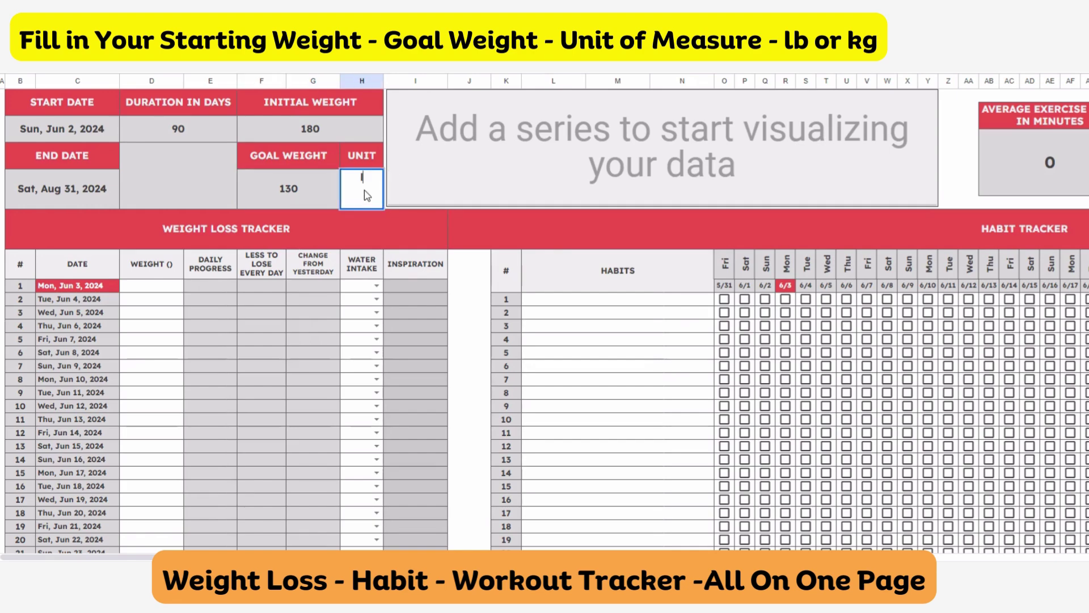
type("b")
key("Return")
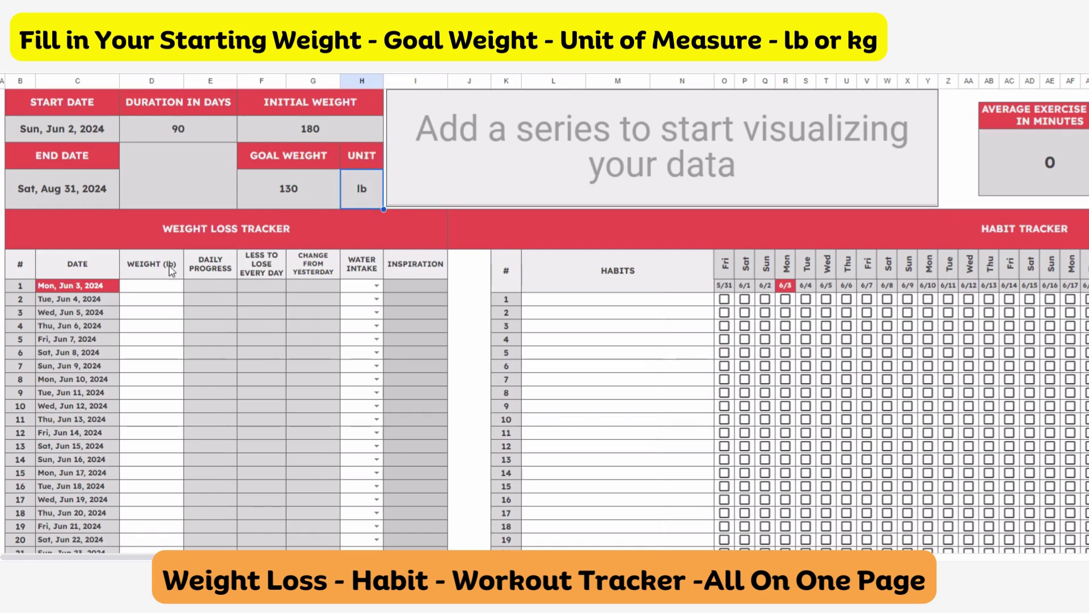
double_click(368, 193)
key("BackSpace")
key("BackSpace")
type("kg")
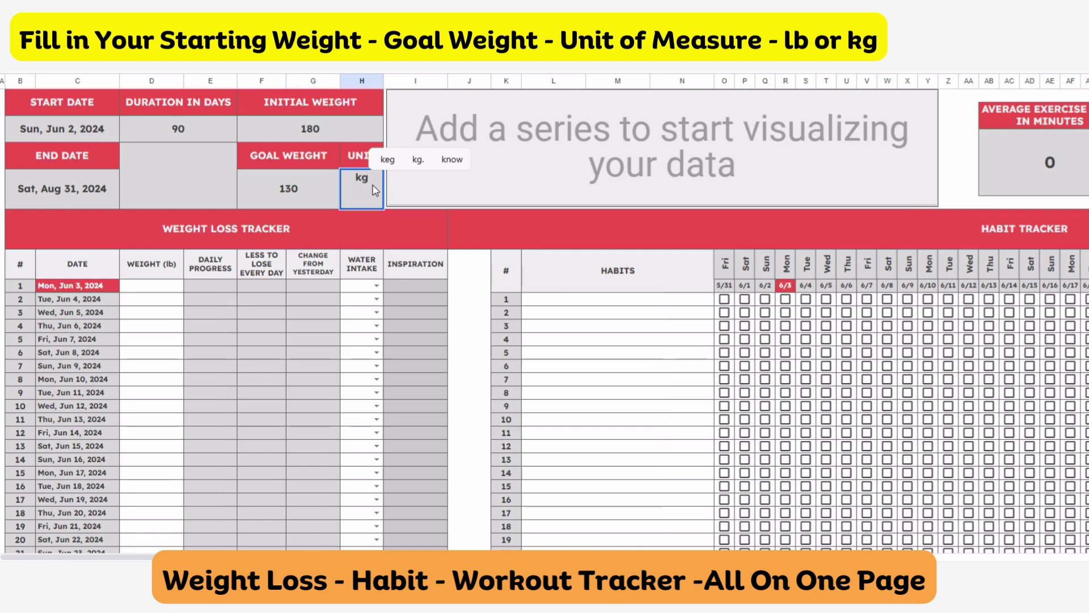
key("Return")
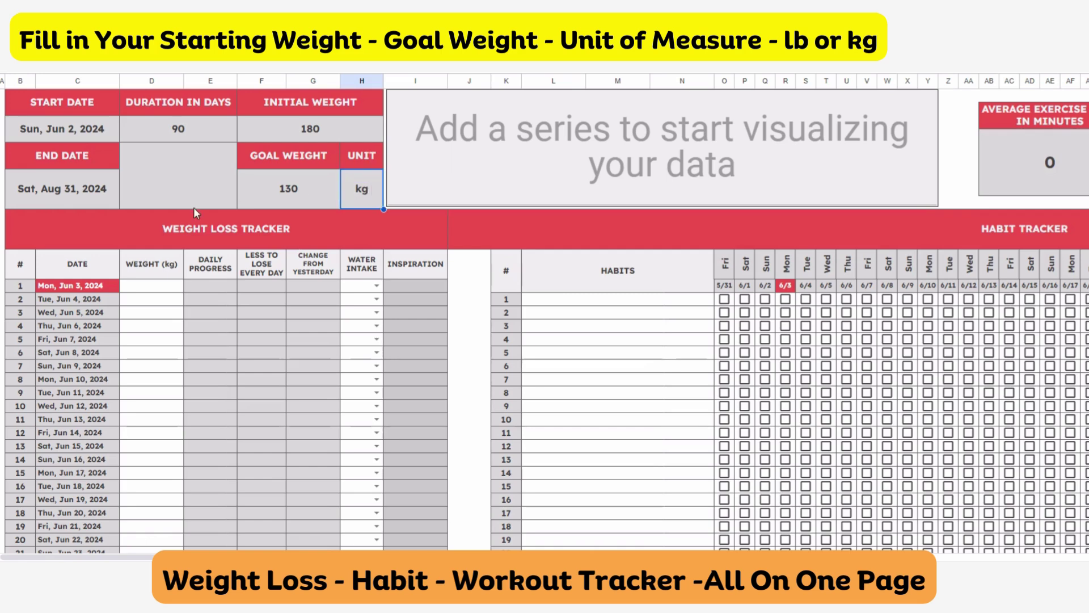
double_click(366, 193)
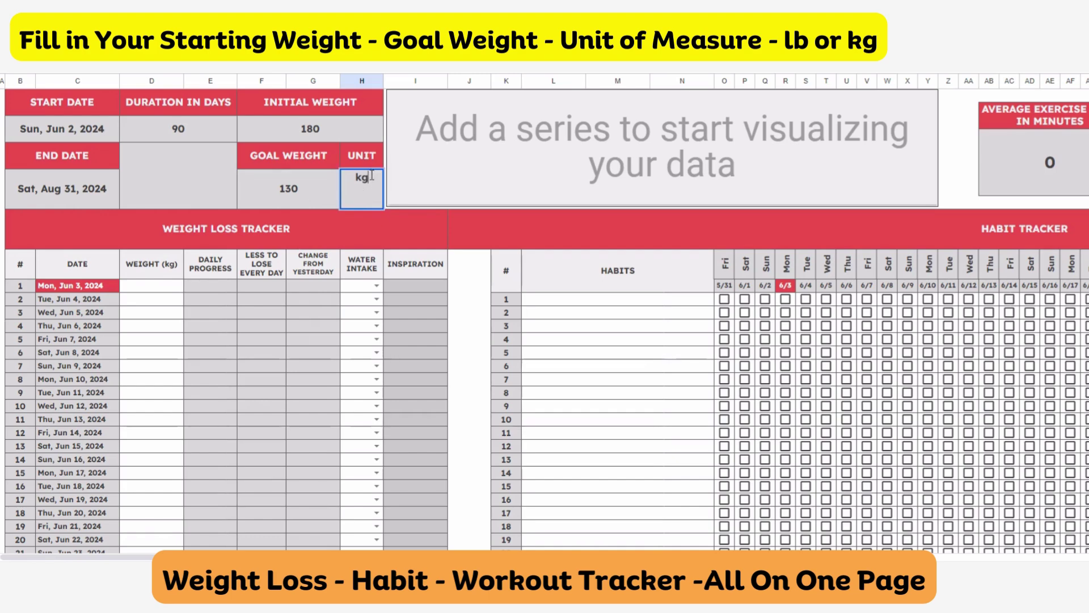
left_click_drag(372, 176, 343, 180)
type("lb")
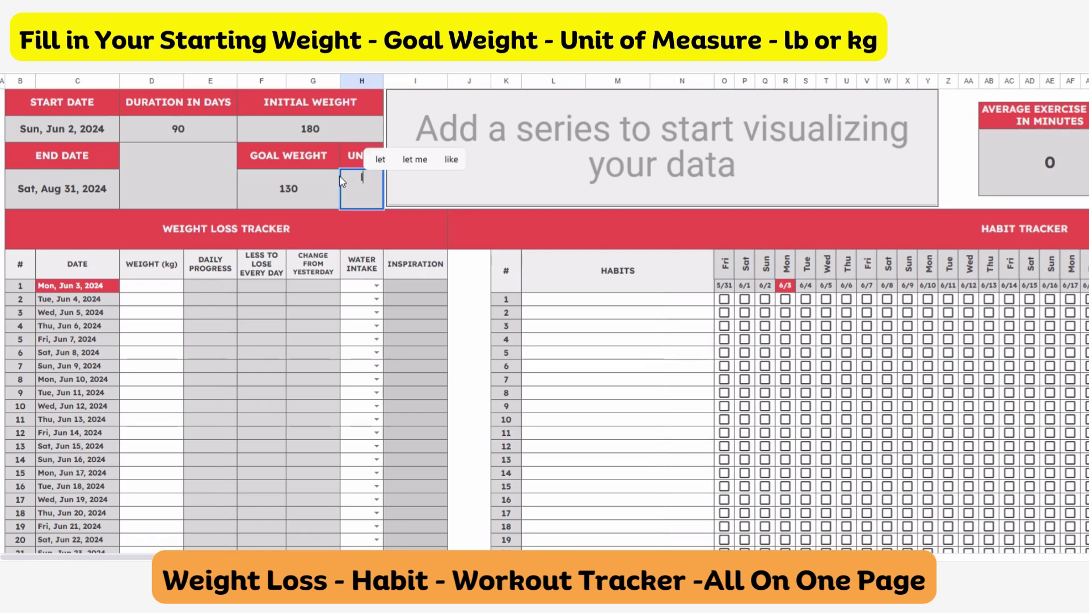
key("Return")
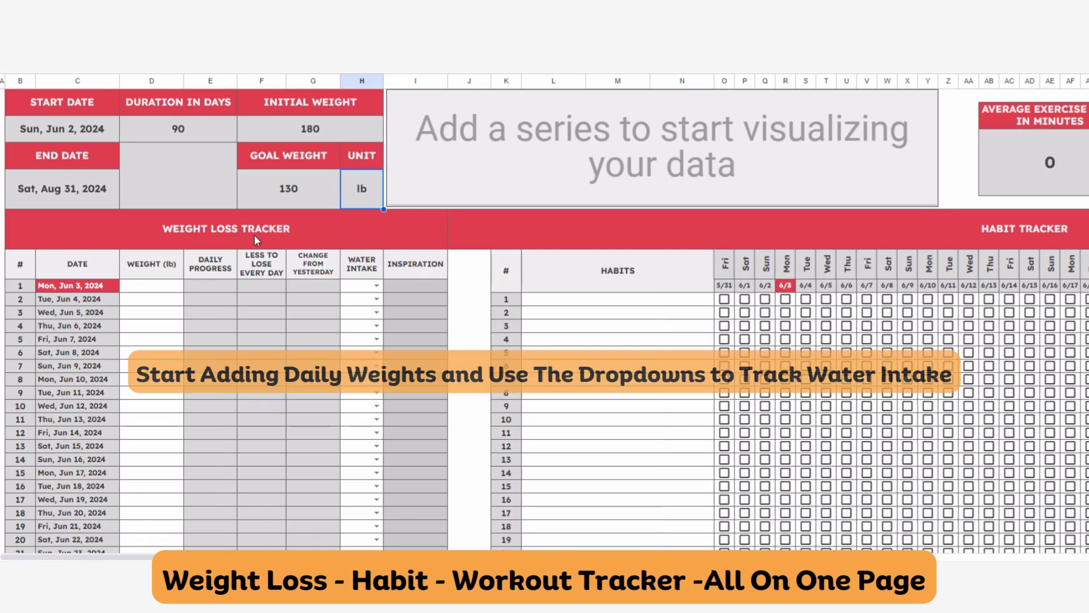
Log daily weights of 179, 178 and 130 for Jun 3, Jun 4 and Jun 5.
left_click(159, 290)
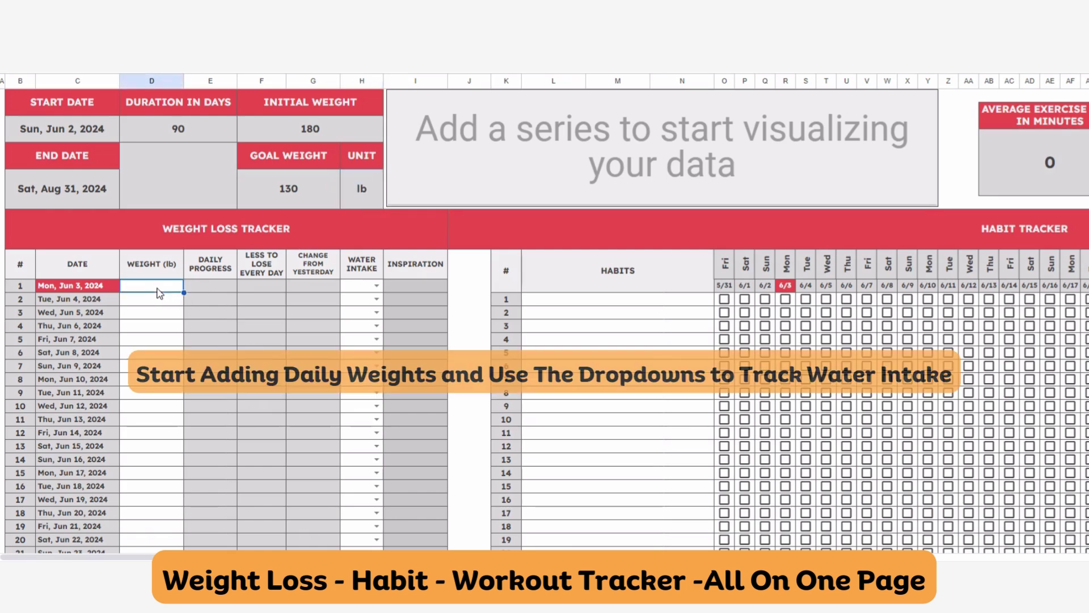
type("179")
key("Return")
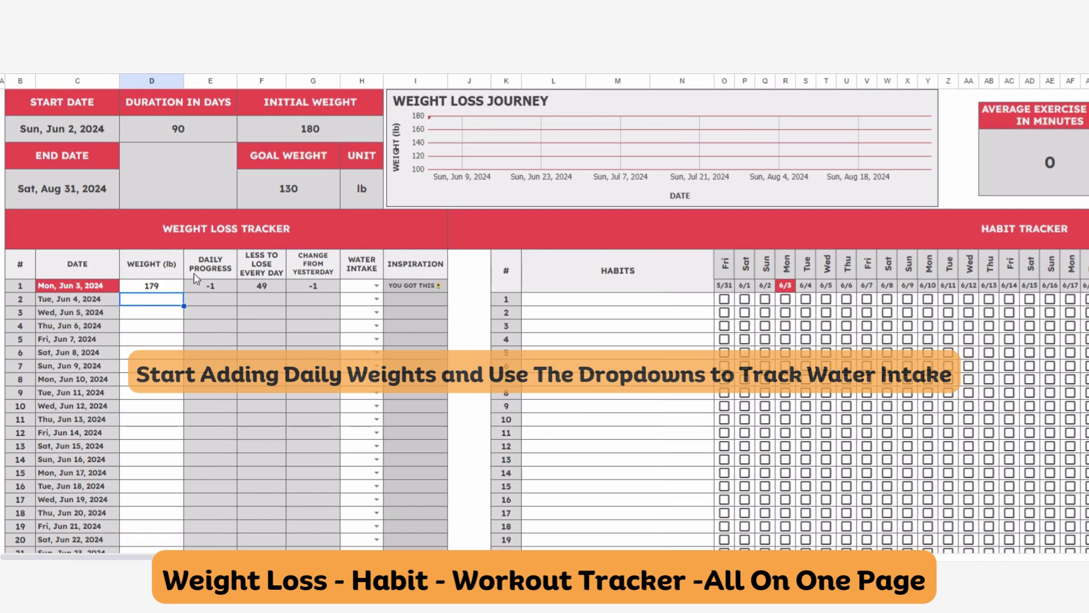
type("178")
key("Return")
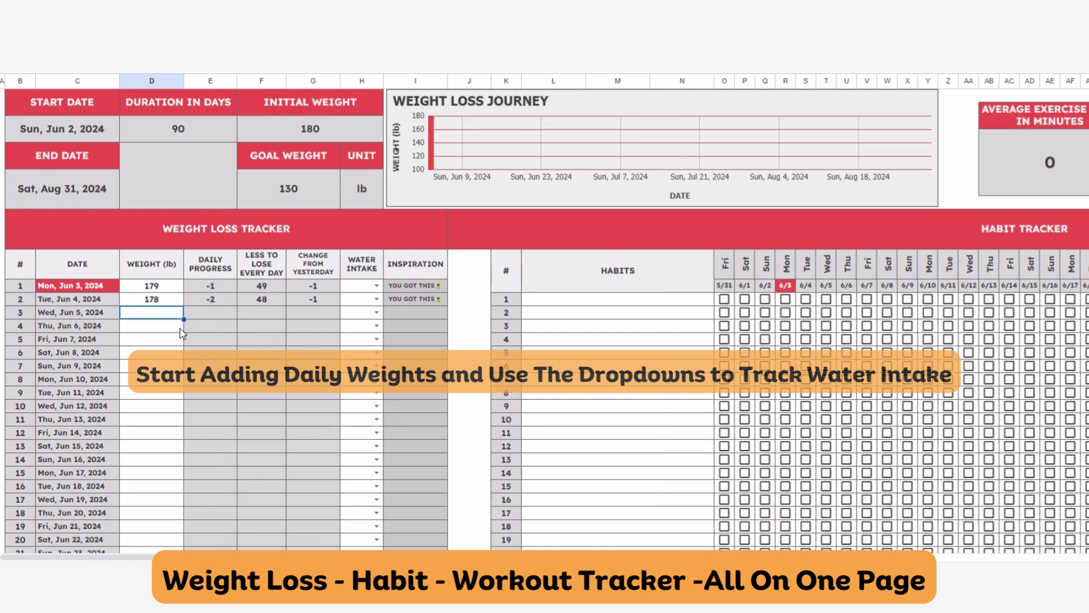
type("130")
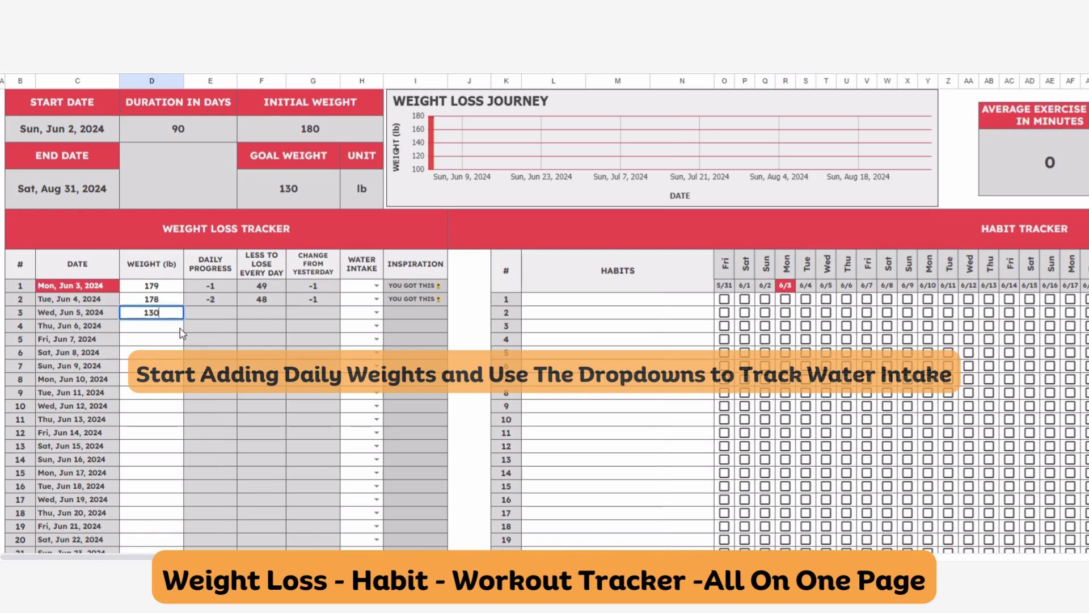
key("Return")
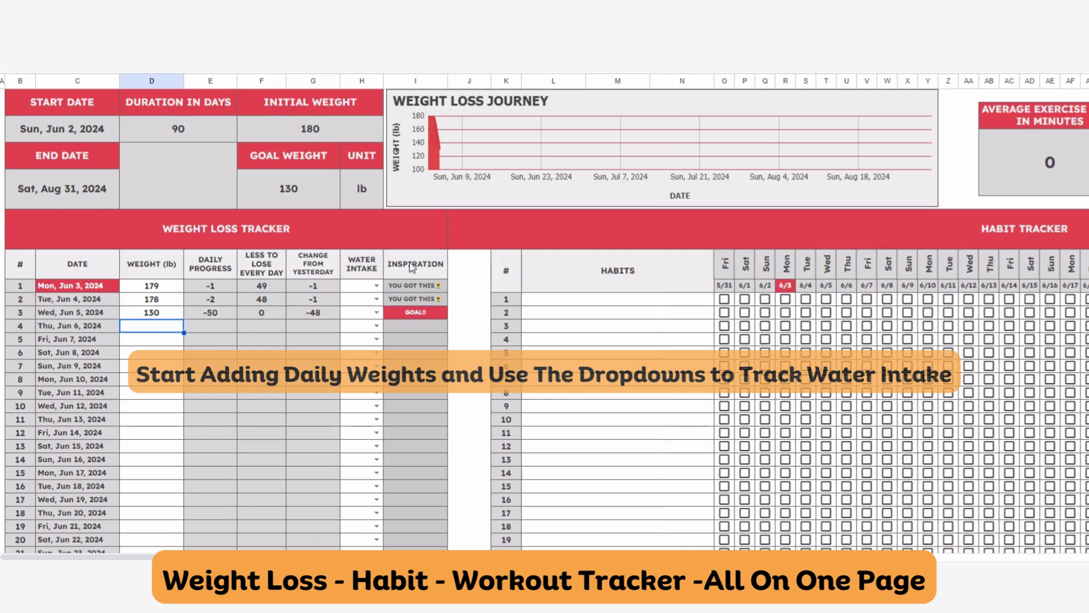
Choose water intake drop levels: eight for Jun 3, two for Jun 4, several for Jun 5.
left_click(377, 286)
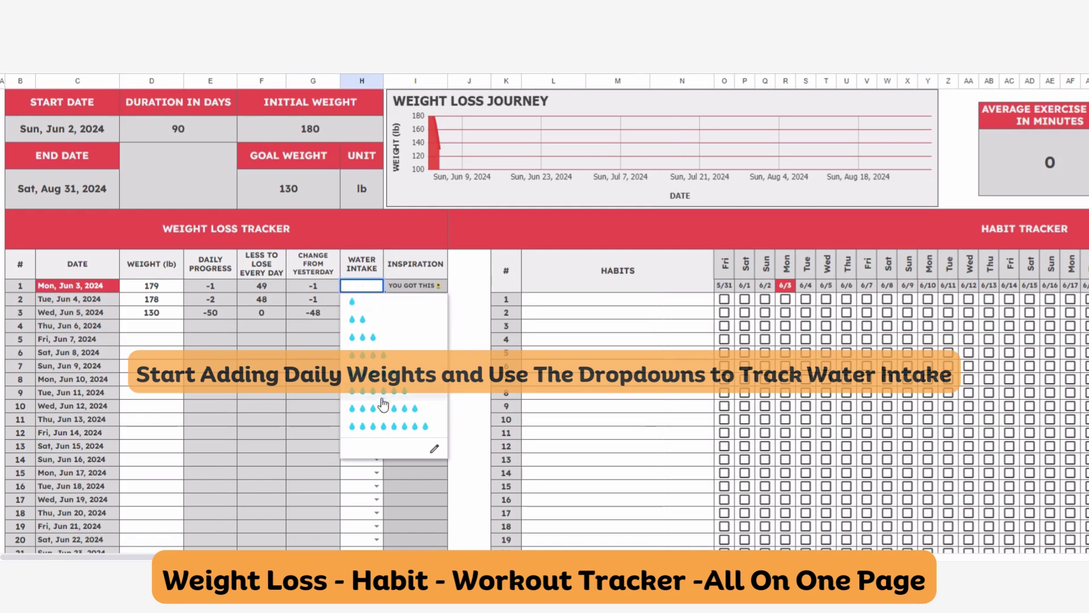
left_click(384, 427)
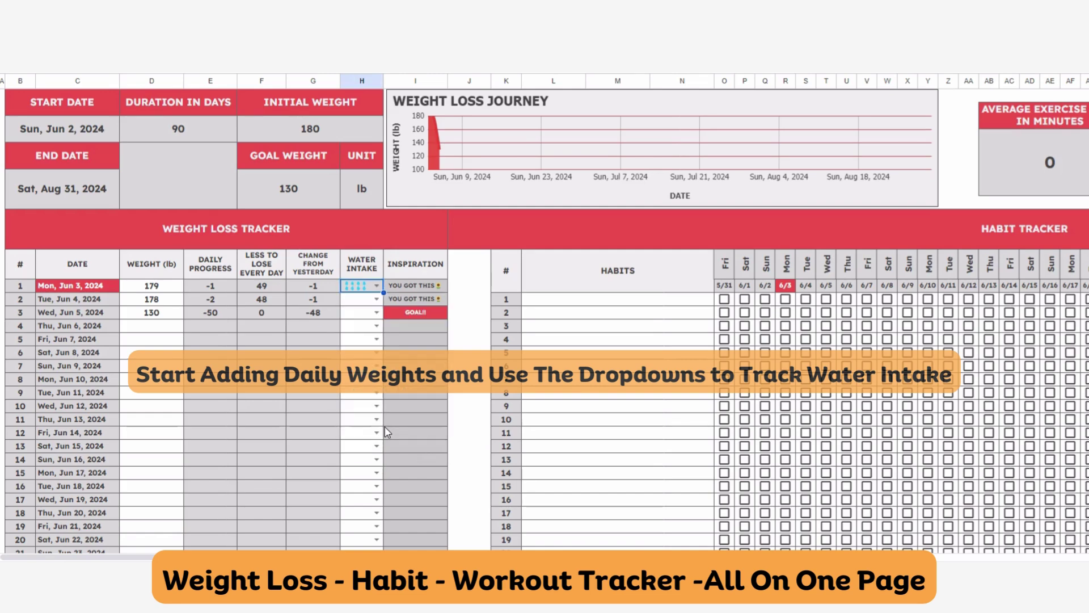
left_click(377, 299)
left_click(358, 338)
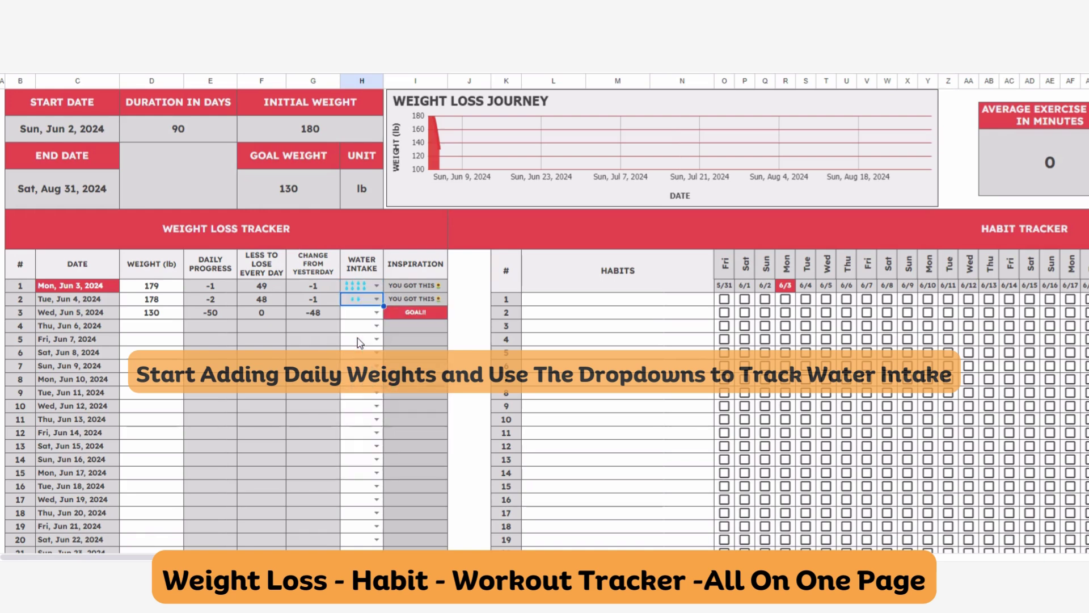
left_click(376, 312)
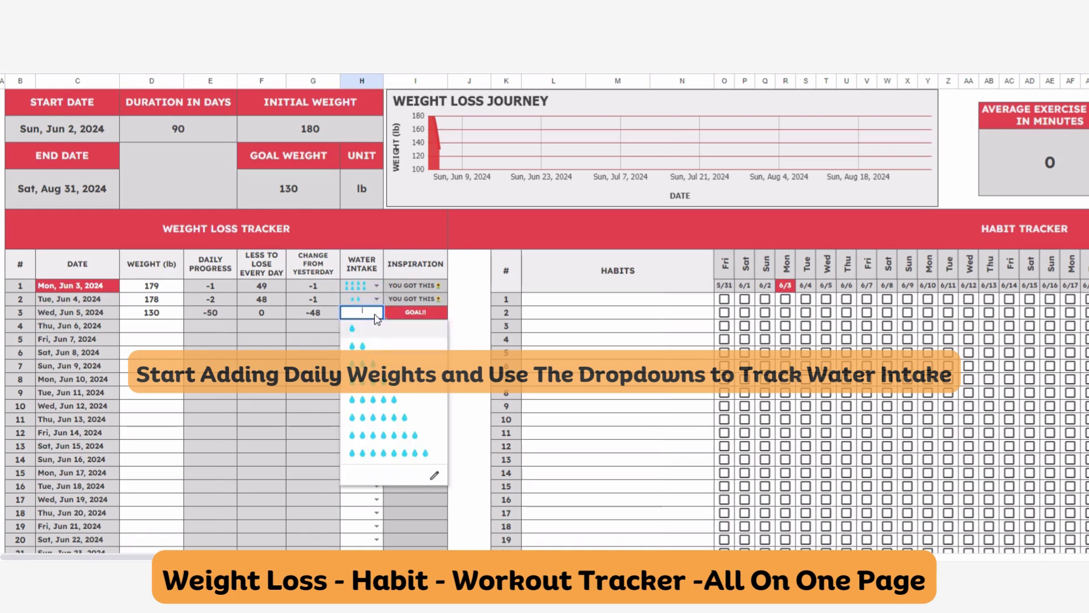
left_click(379, 427)
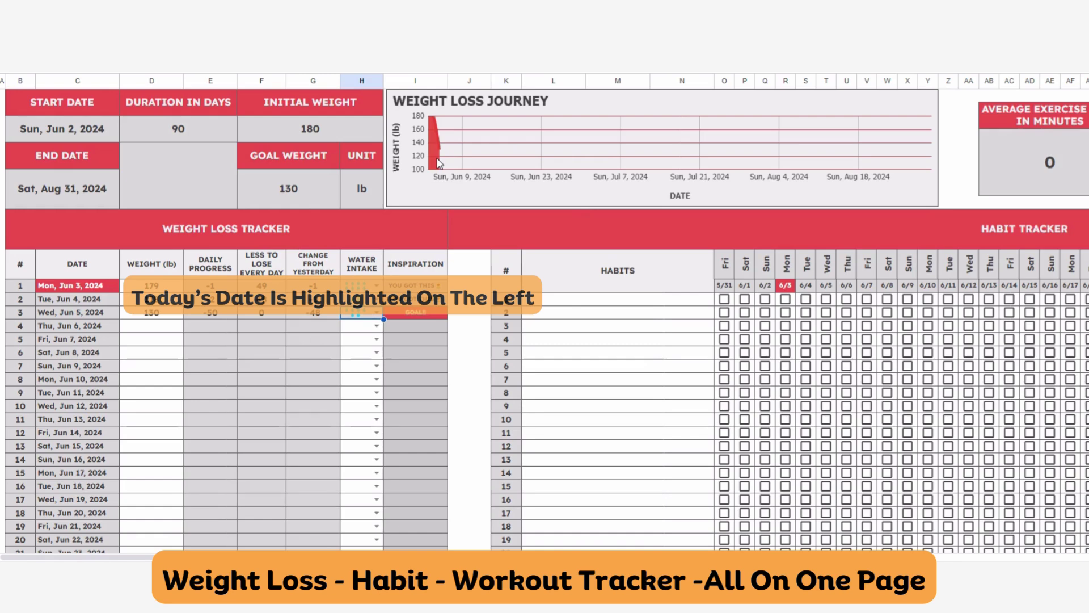
Replace the Jun 5 weight with 176, then log 170, 160, 150, 140, 130 for Jun 6–10.
left_click(167, 314)
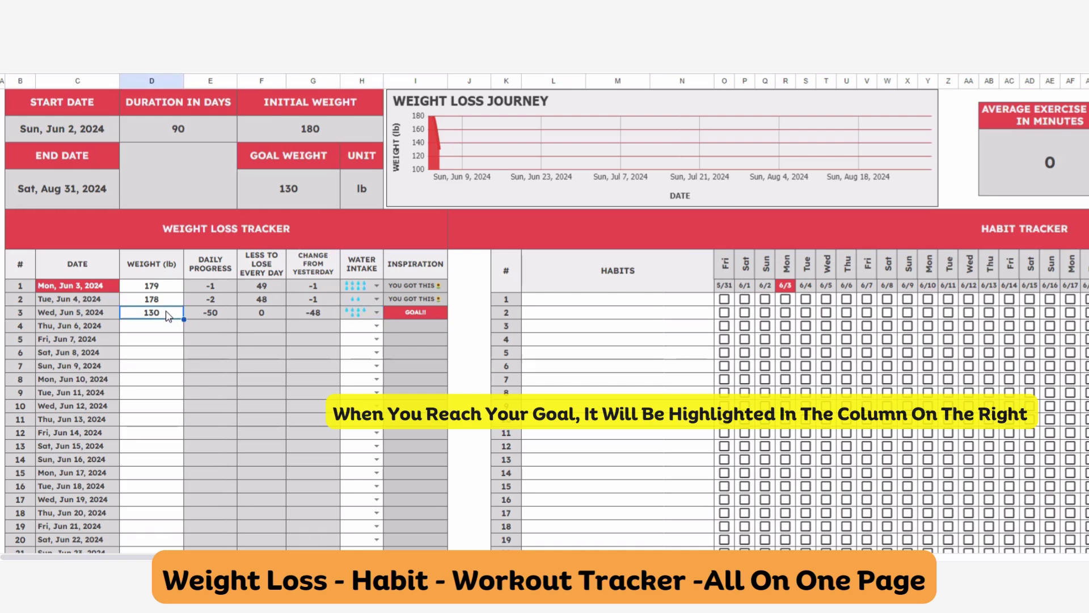
type("1")
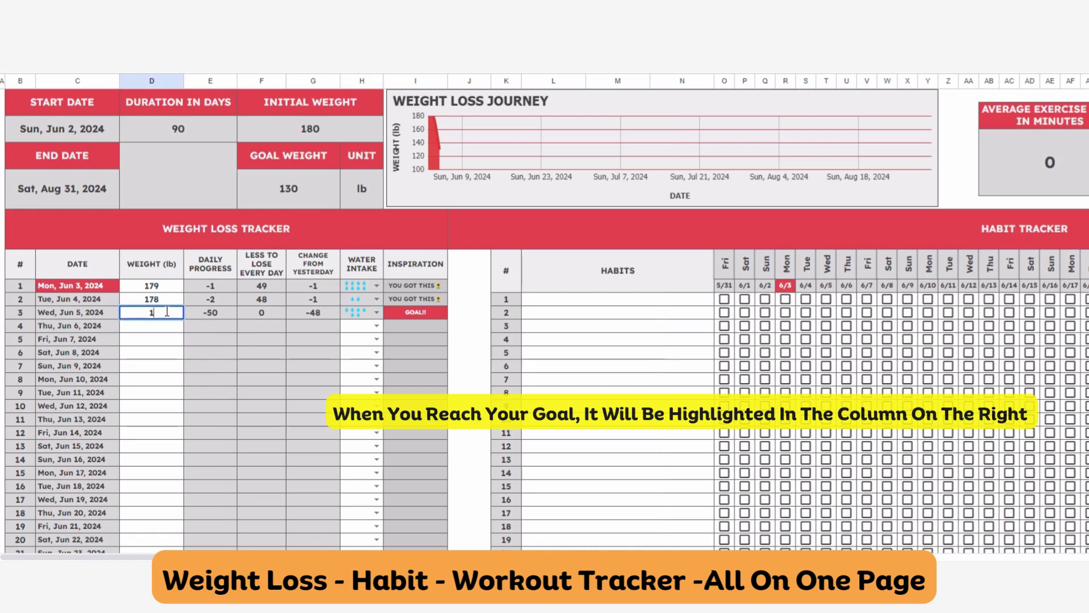
type("7")
type("6")
key("Return")
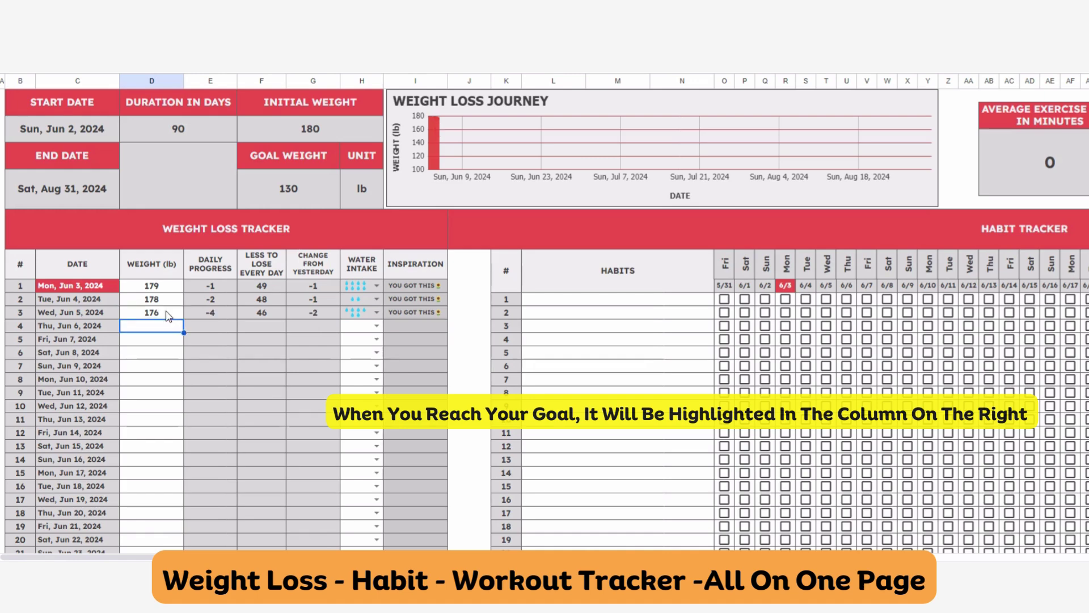
type("170")
key("Return")
type("16")
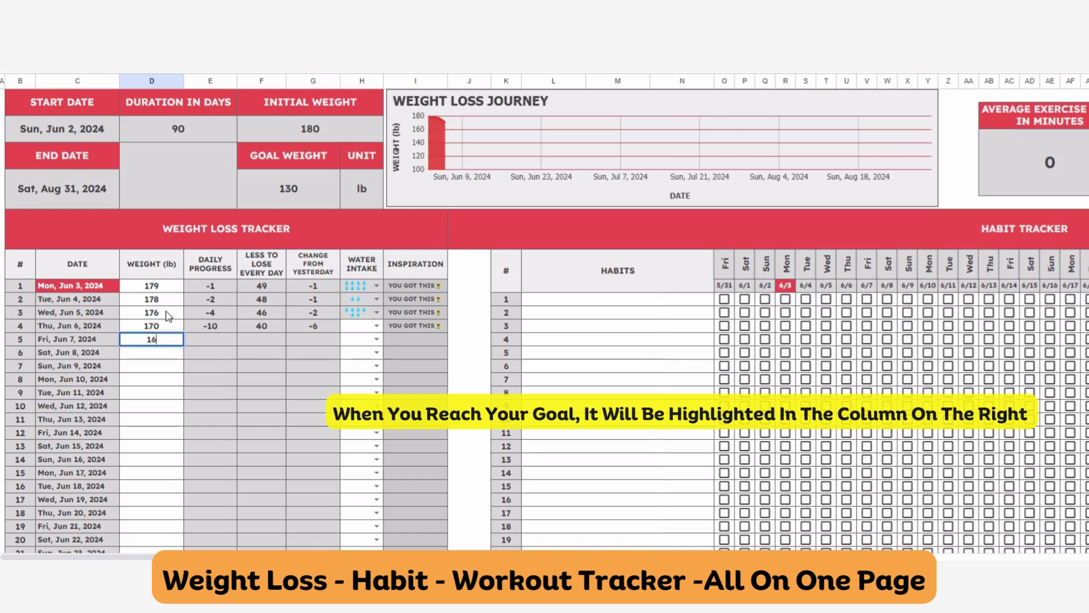
type("0")
key("Return")
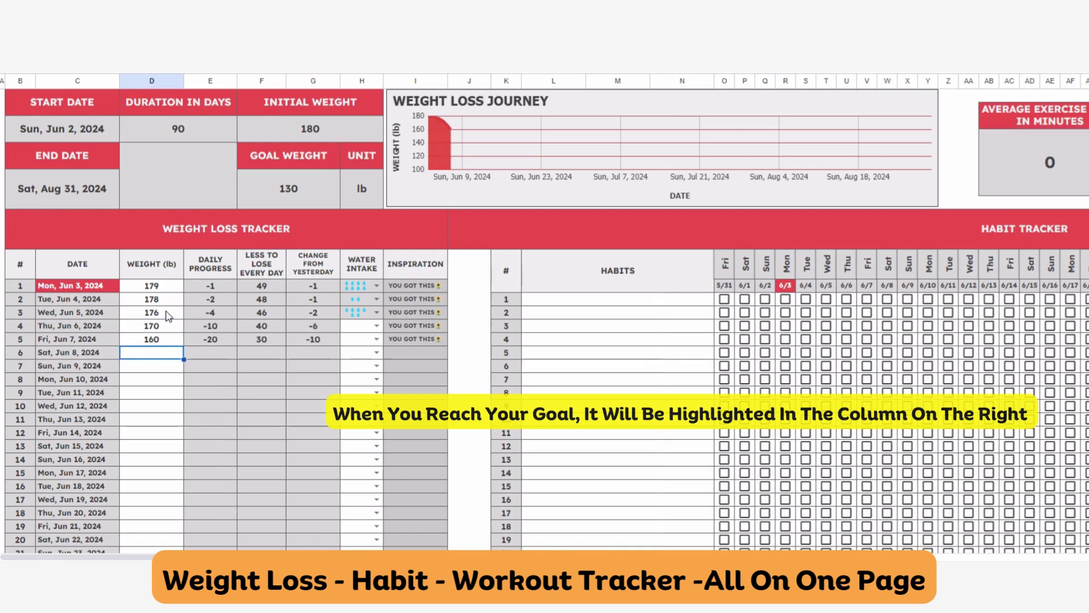
type("150")
key("Return")
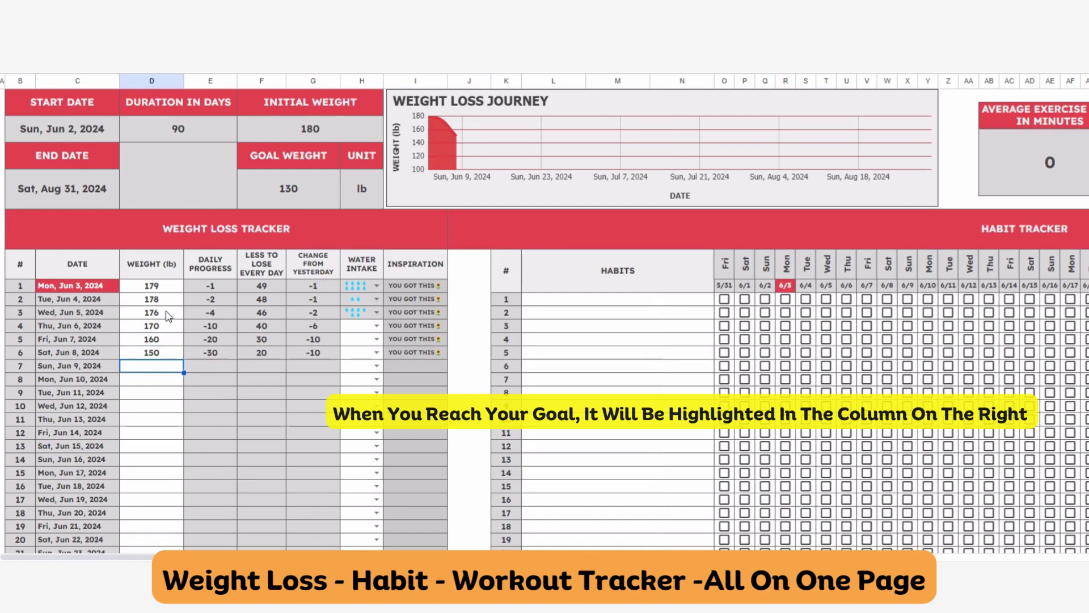
type("140")
key("Return")
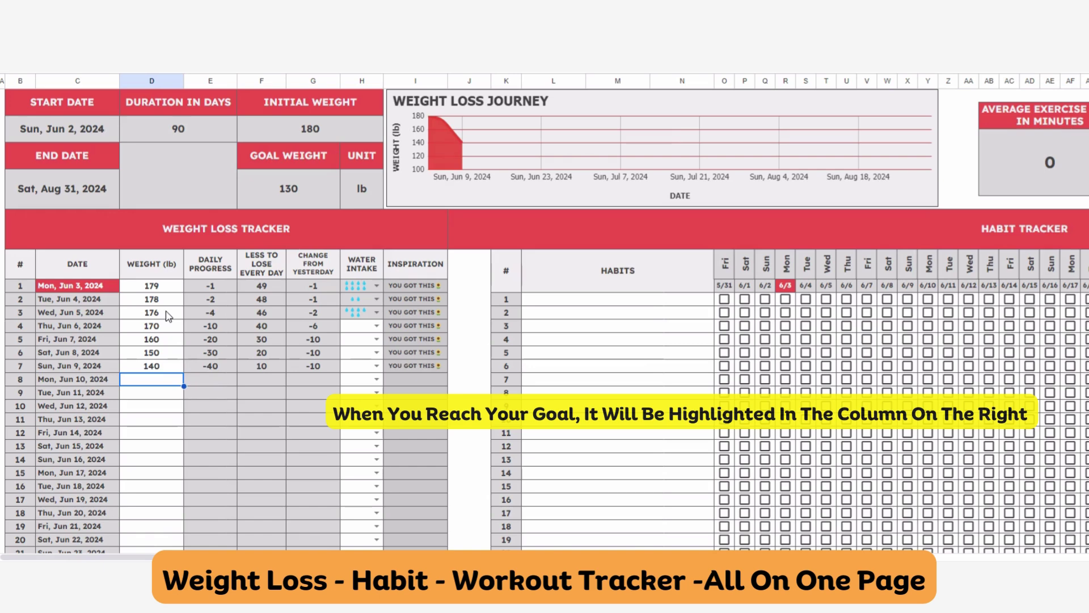
type("130")
key("Return")
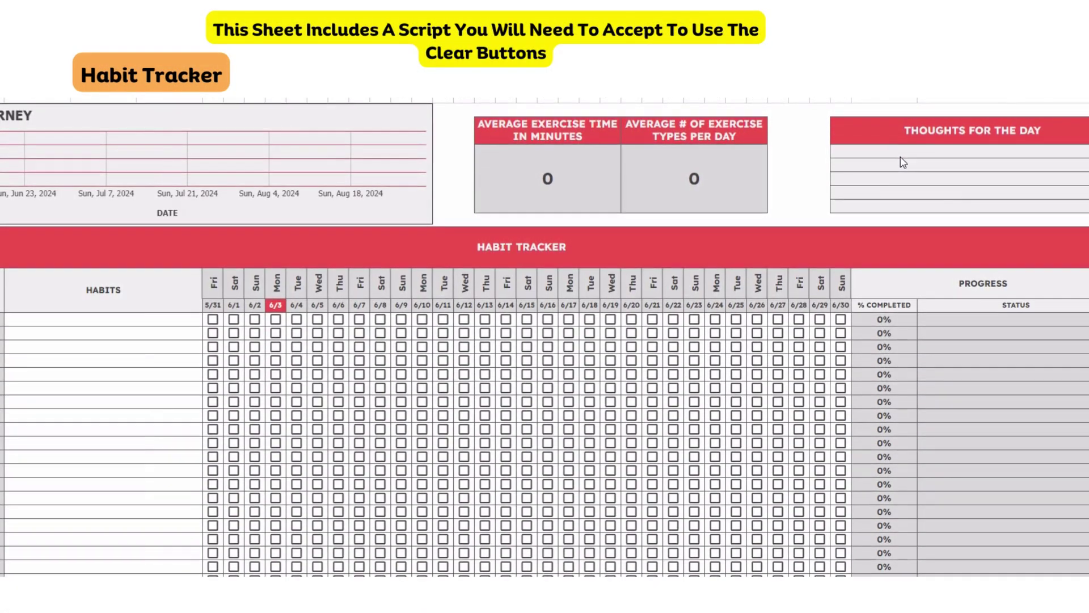
Type 'Lose Weight to be healthier', 'Think happy thoughts' and 'Stay Motivated' on separate lines.
left_click(903, 149)
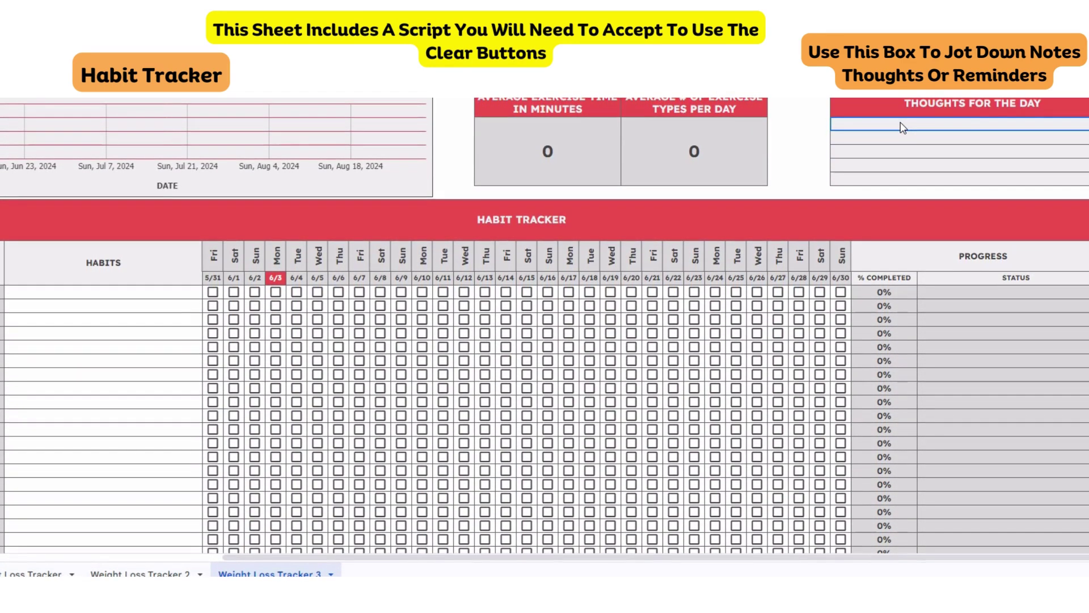
type("Lose W")
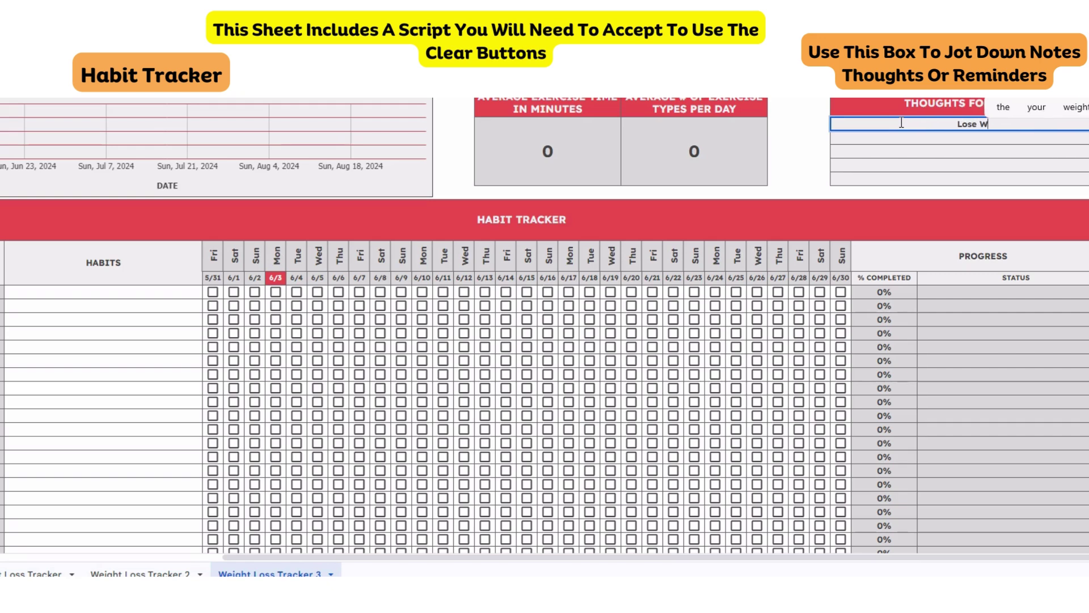
type("eig")
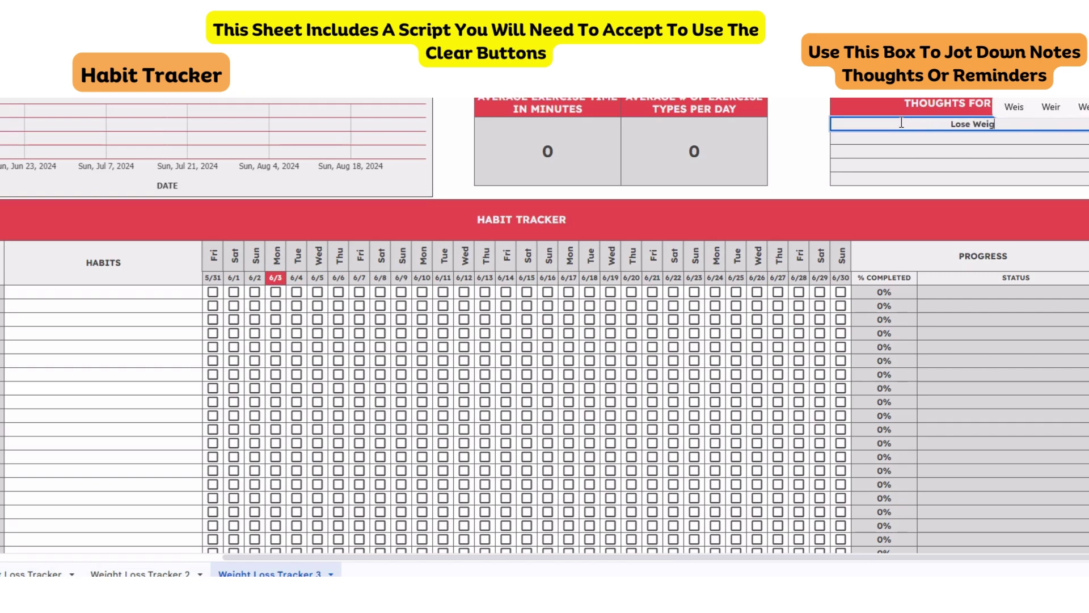
type("ht ")
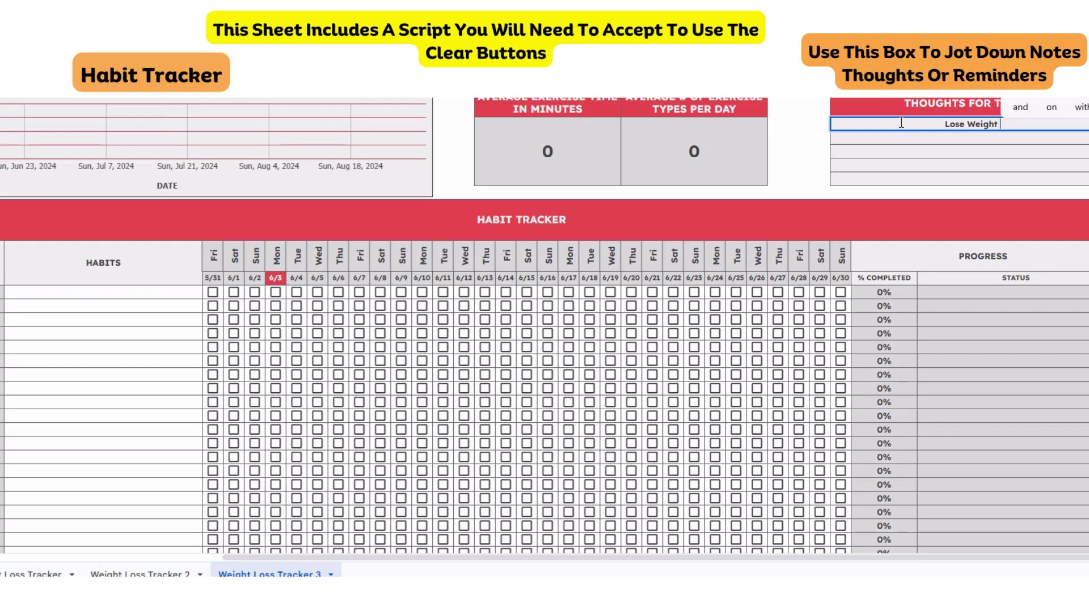
type("to be he")
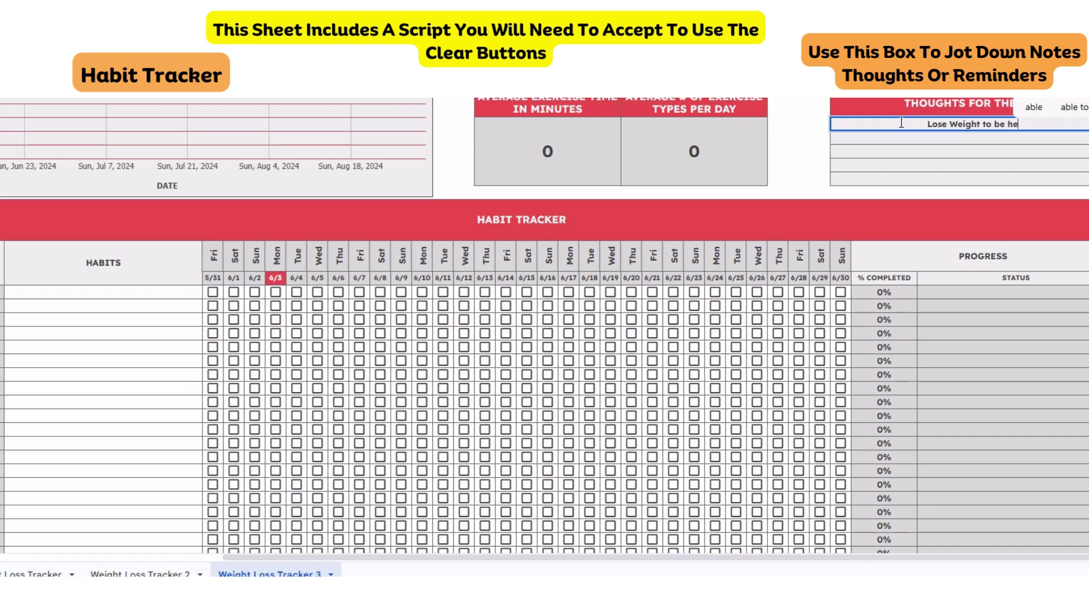
type("althie")
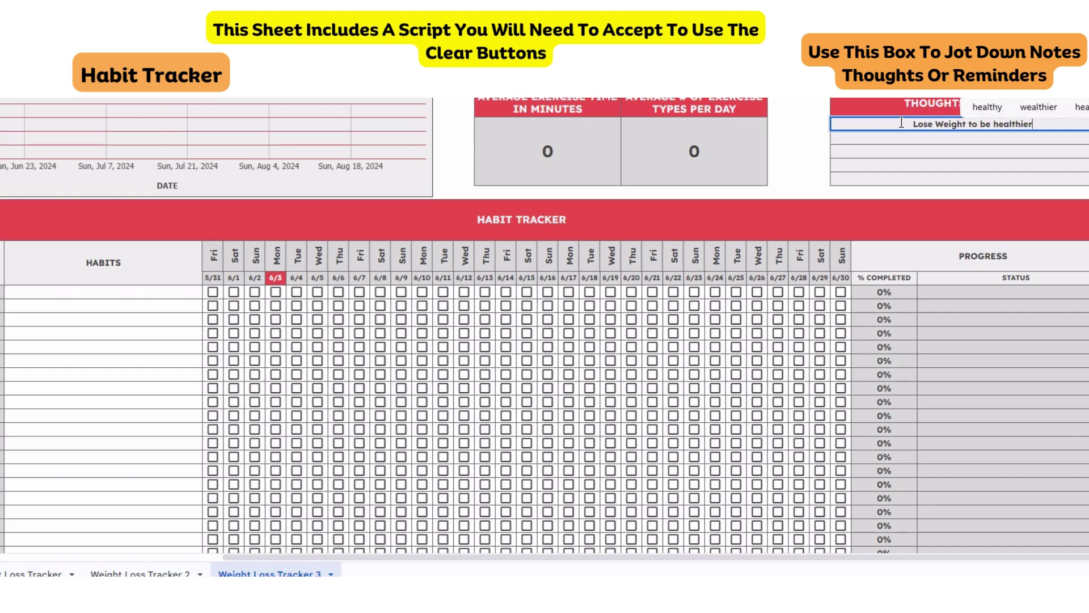
type("r")
key("Return")
type("Th")
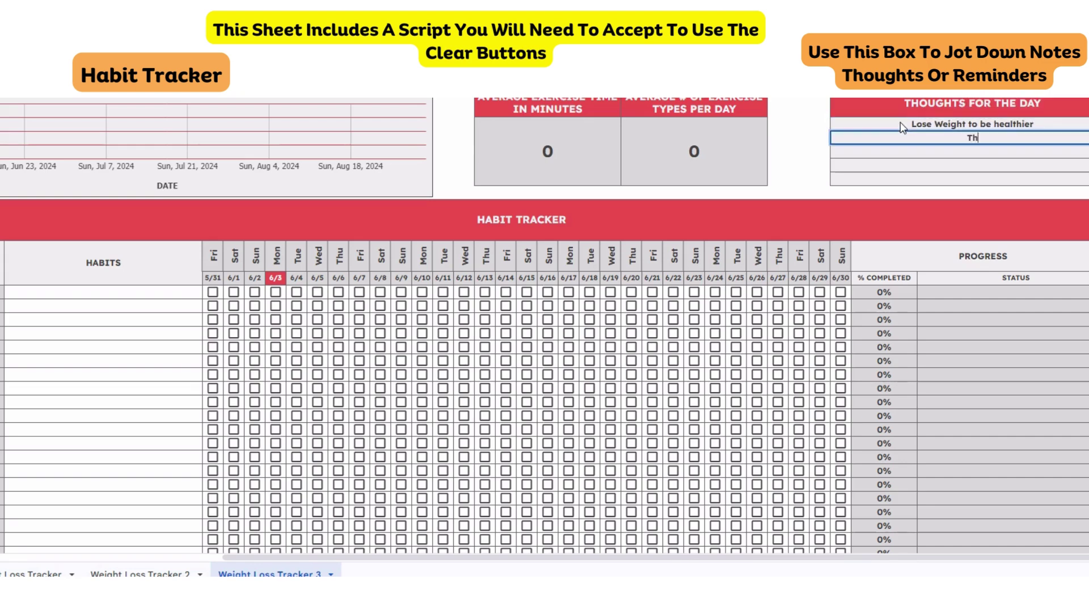
type("ink happy ")
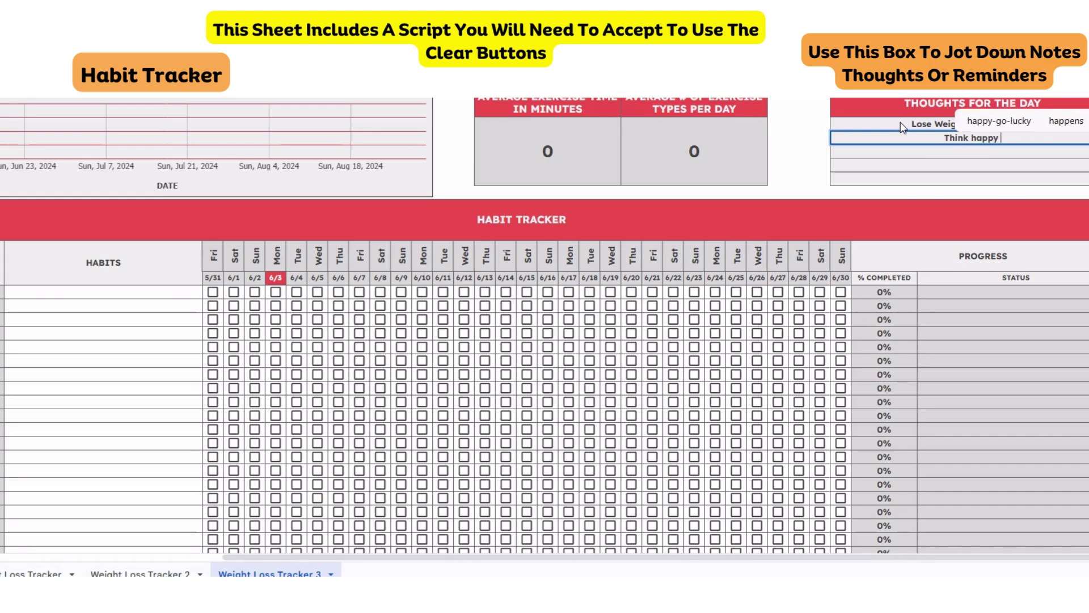
type("thoughts")
key("Return")
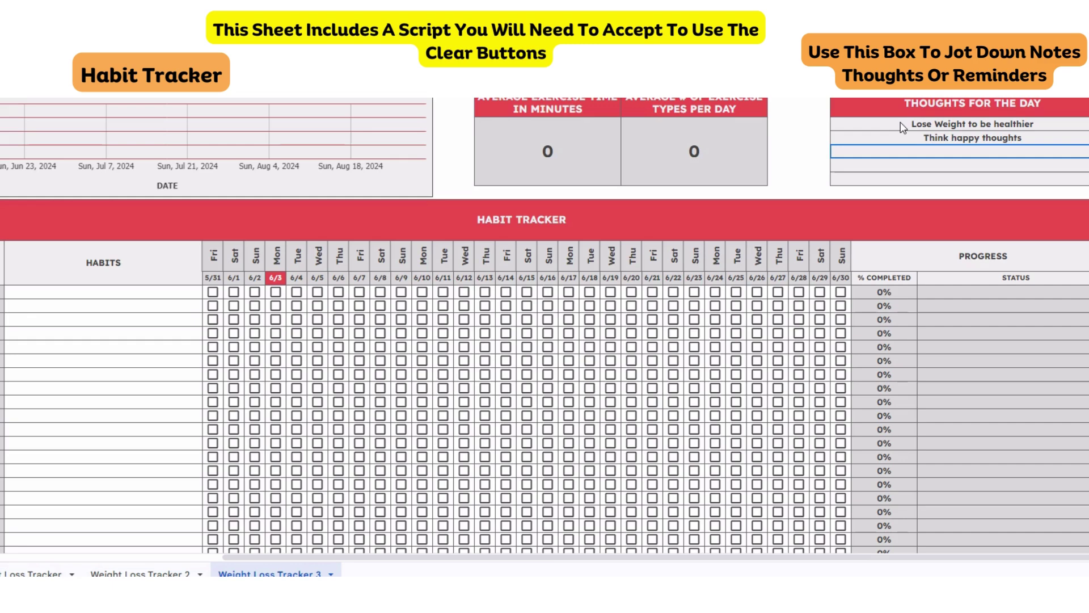
type("Stay ")
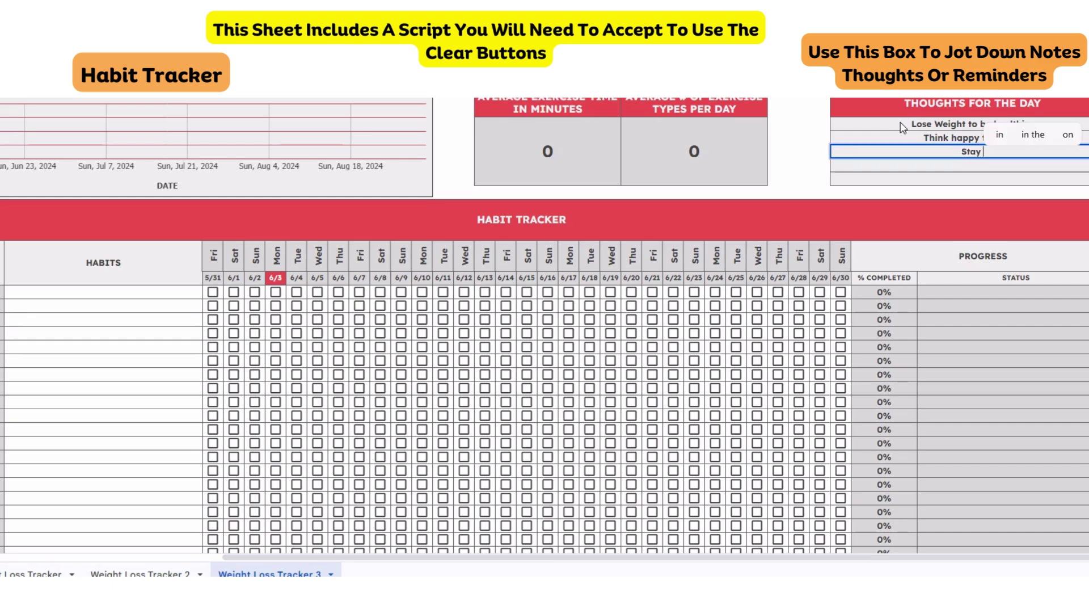
type("Motivate")
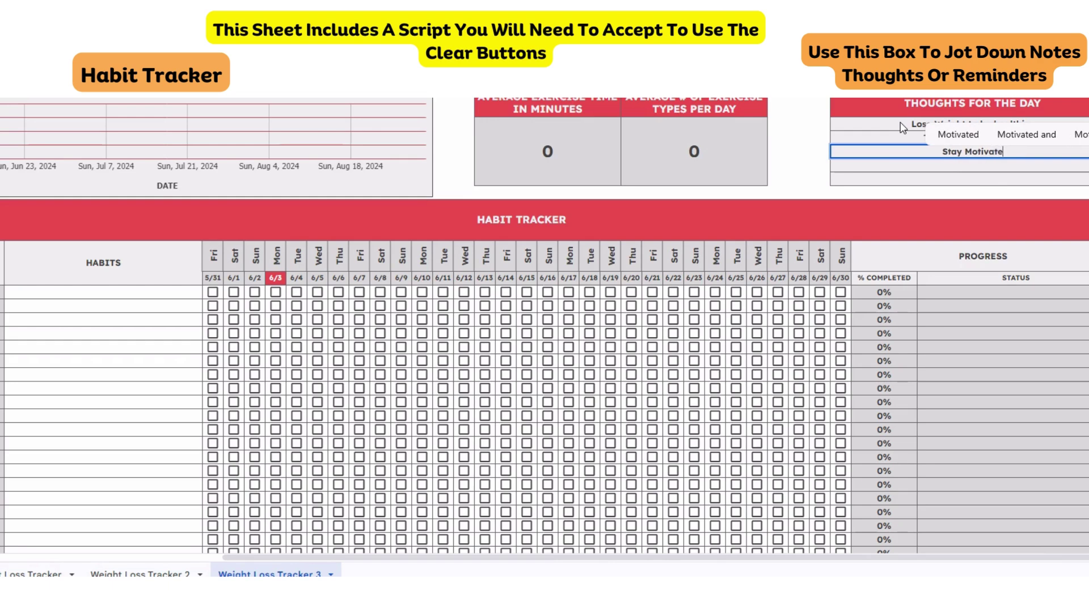
type("d")
key("Return")
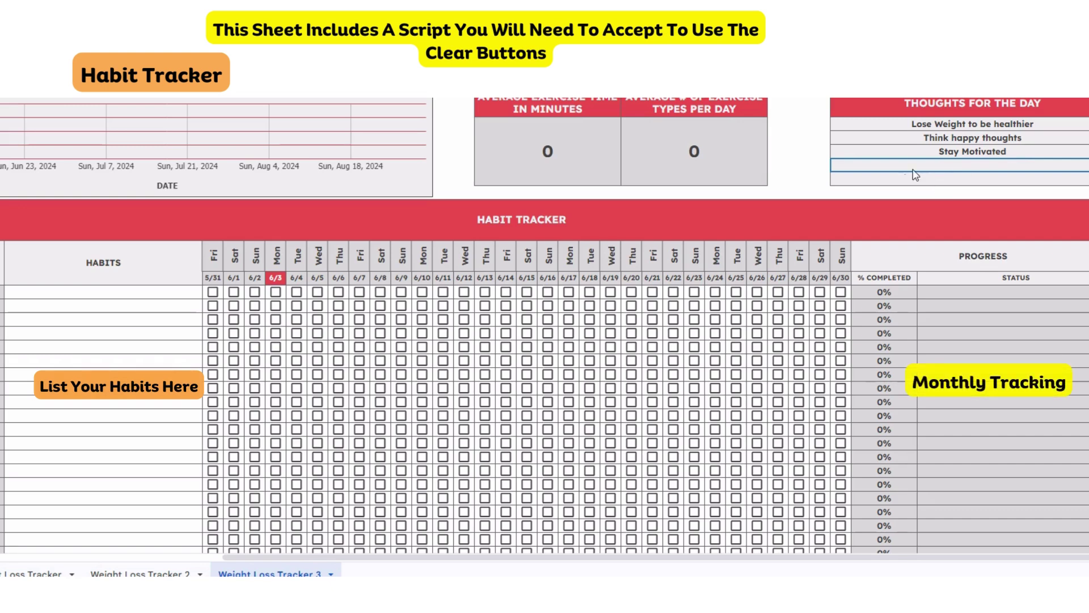
Enter the habits 'Drink 8 glasses of water every day', 'Exercise Daily' and 'Get organized'.
left_click(49, 298)
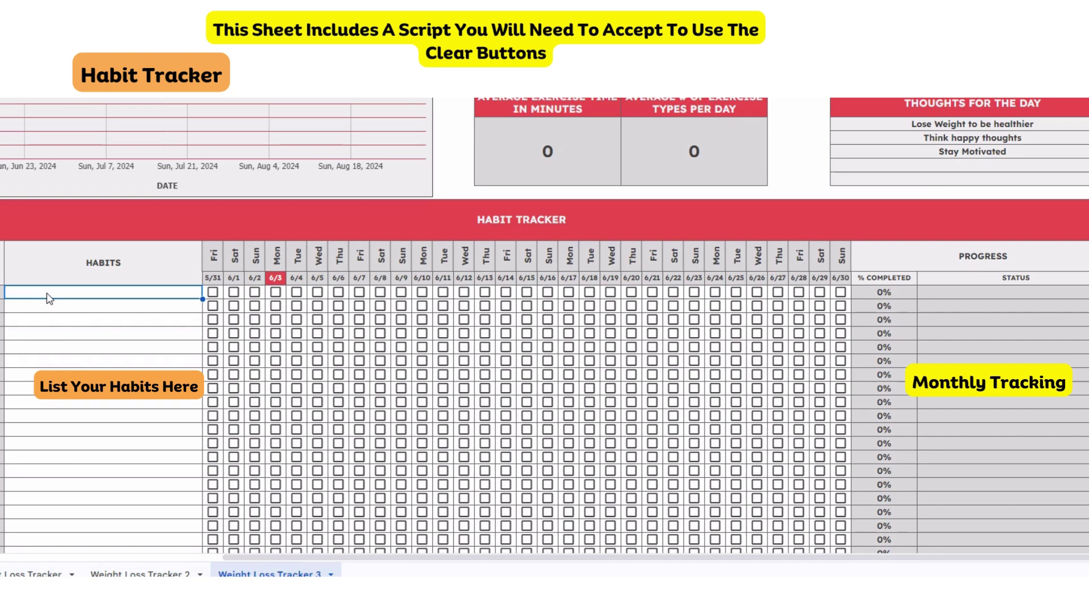
type("Drink ")
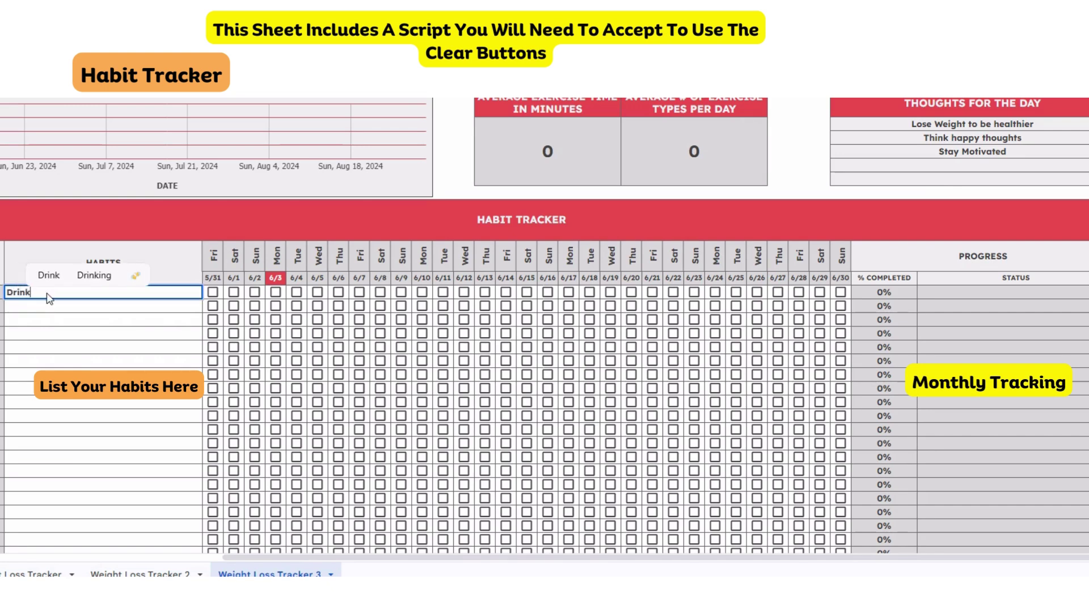
type("8 ")
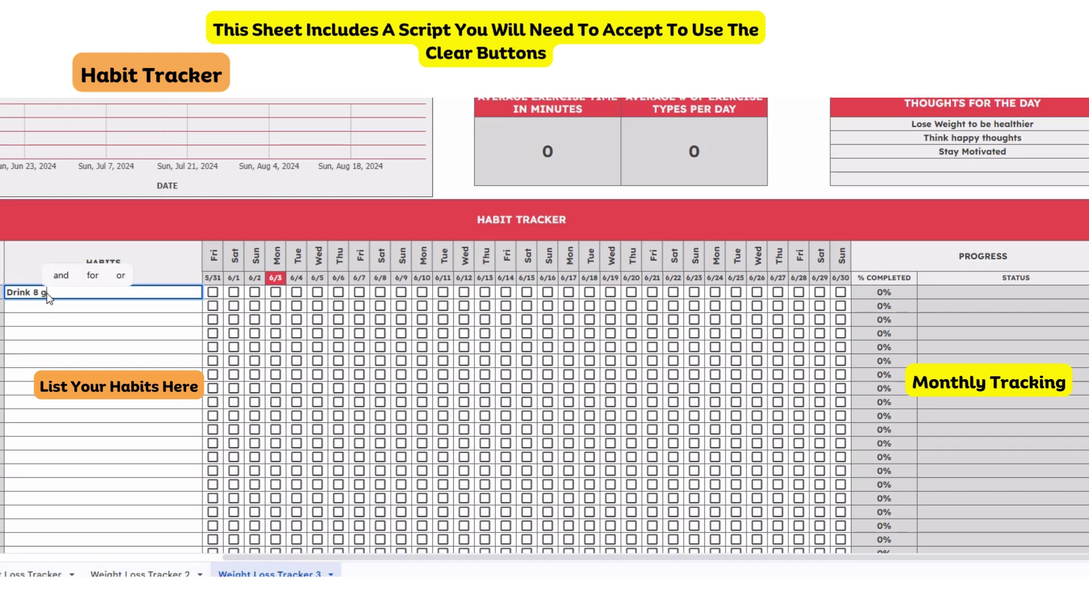
type("glasses of")
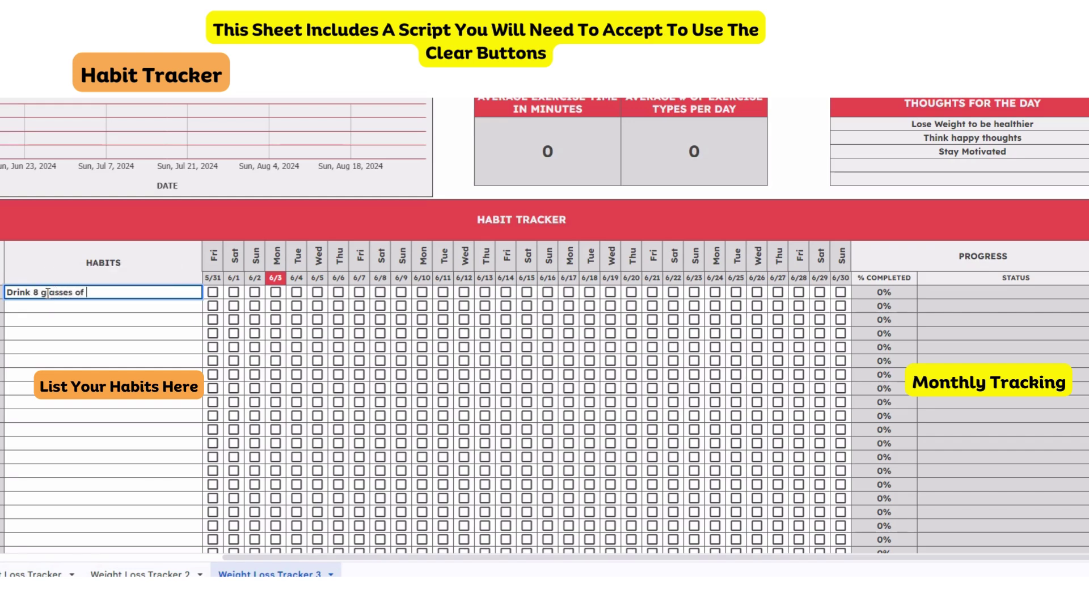
type(" water ev")
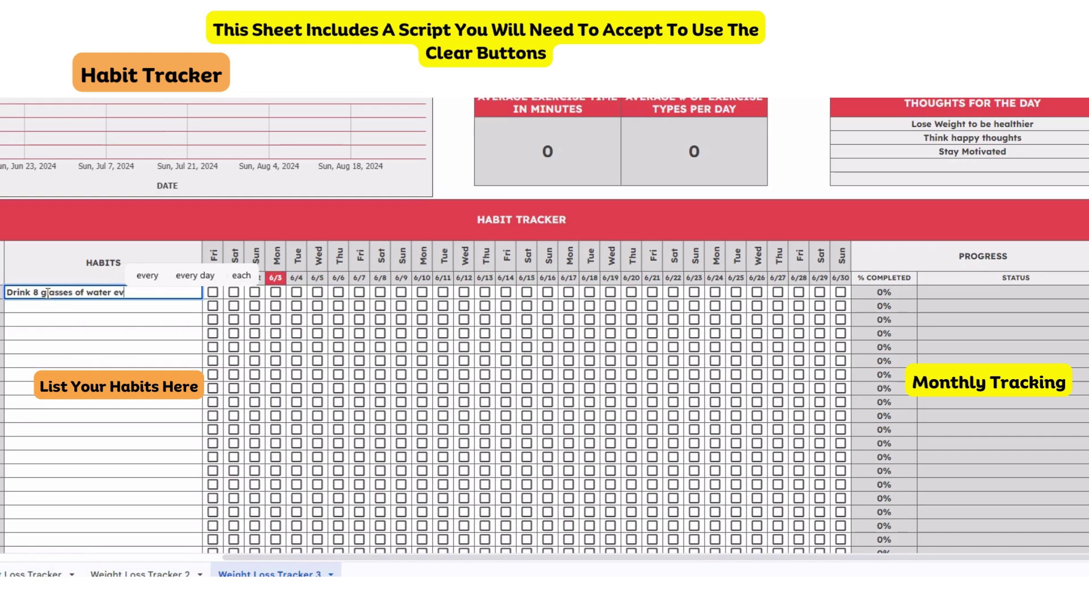
type("ery day")
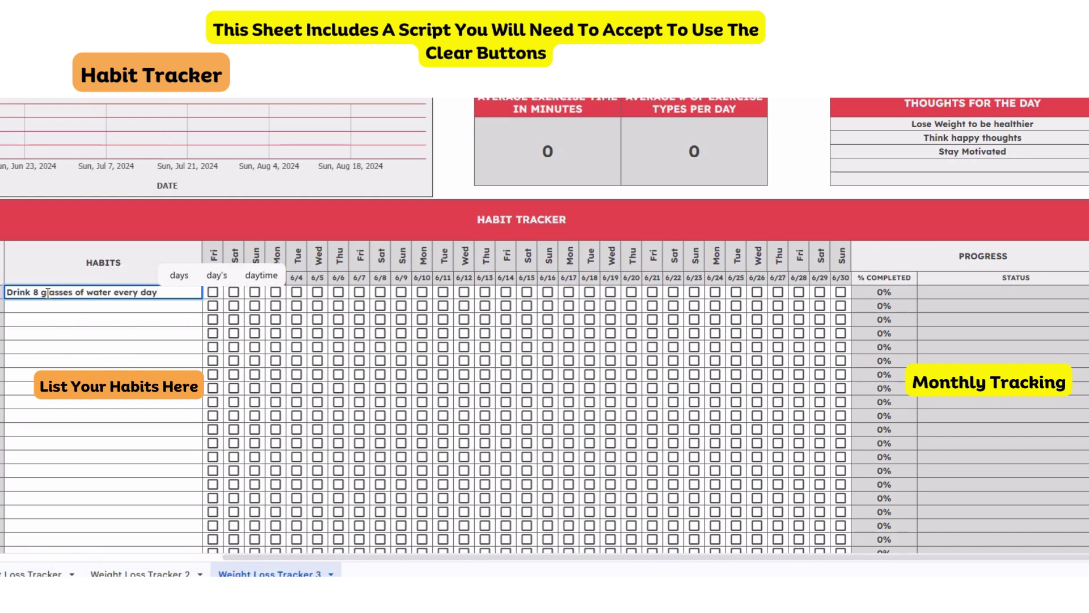
key("Return")
type("Exe")
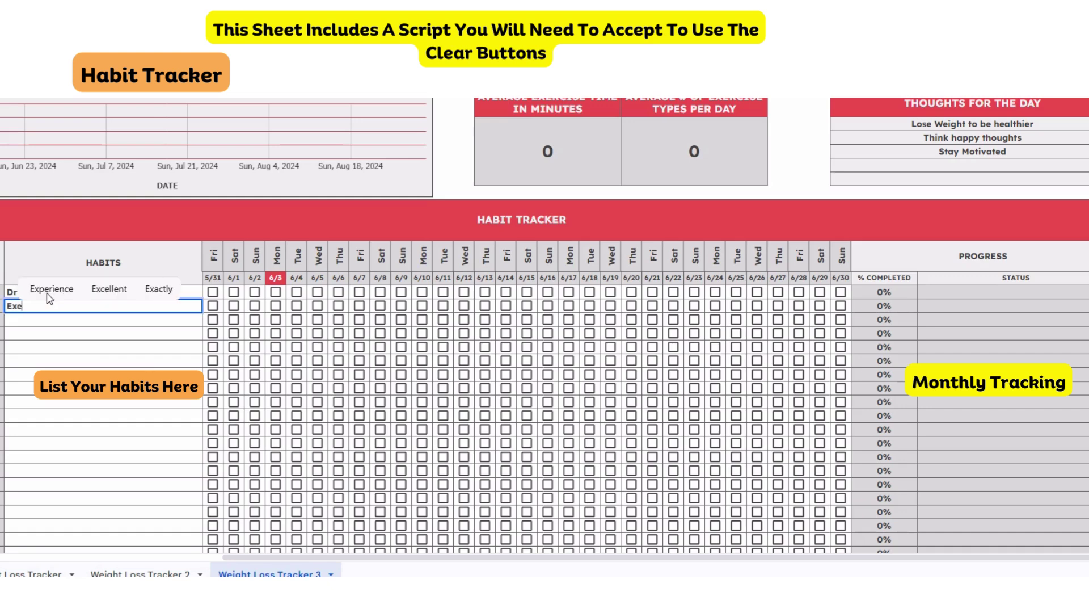
type("rcise Dai")
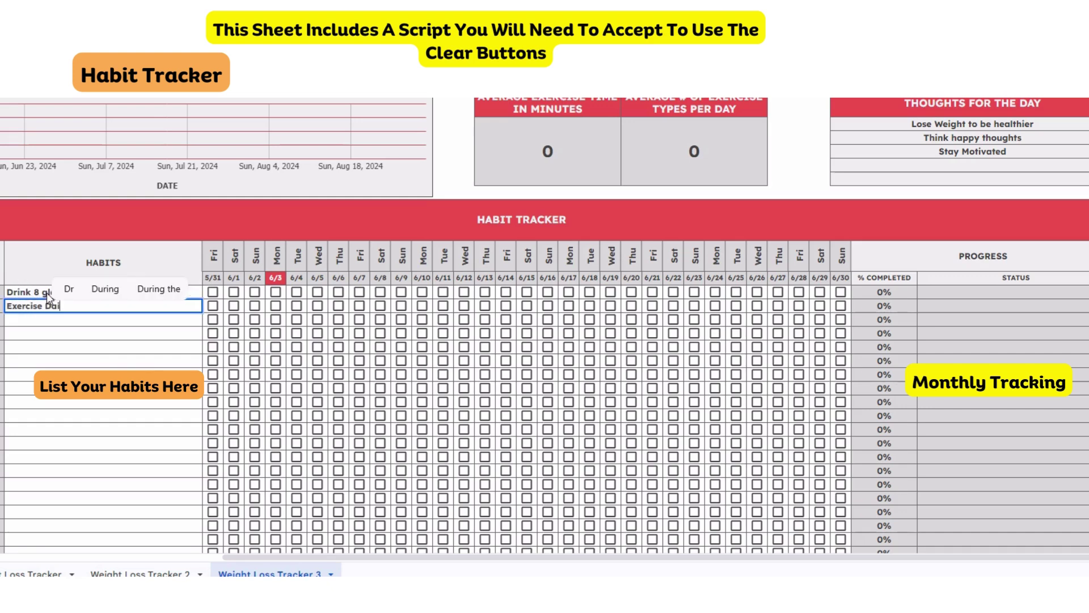
type("ly")
key("Return")
type("G")
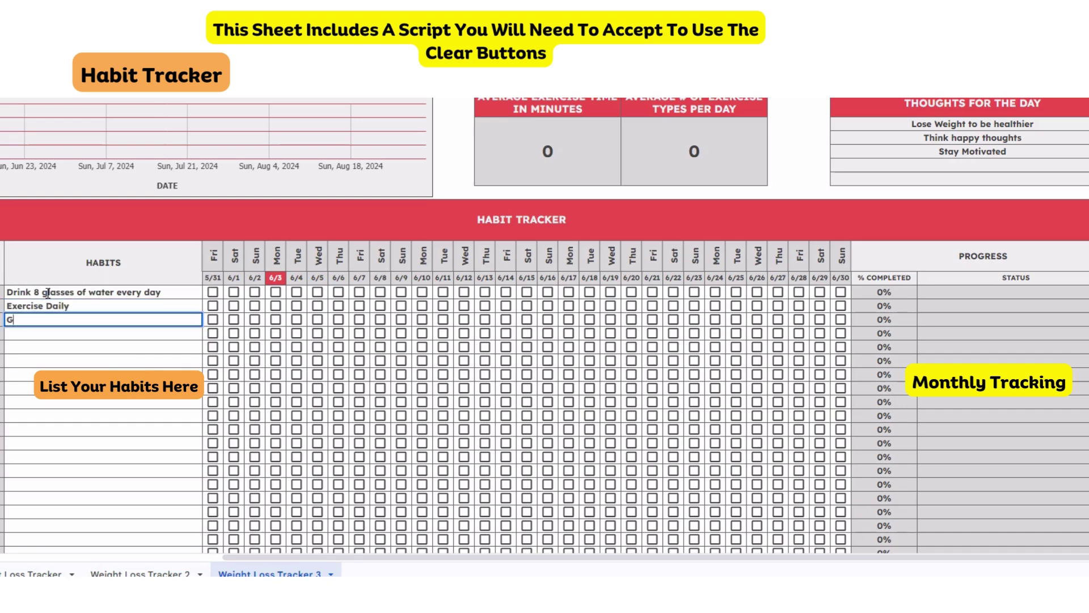
type("et organi")
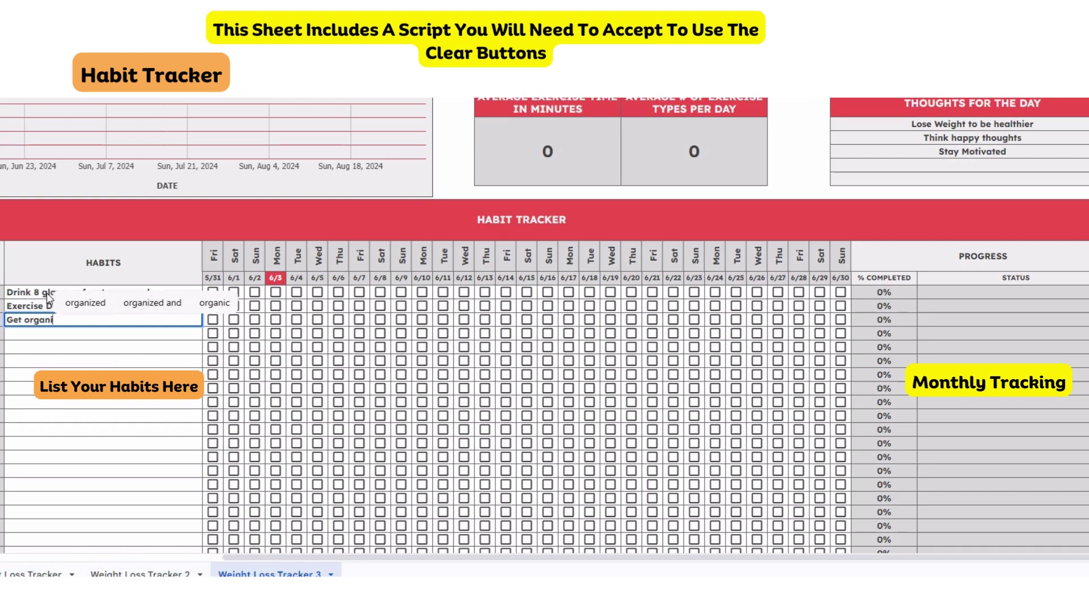
type("zed")
key("Return")
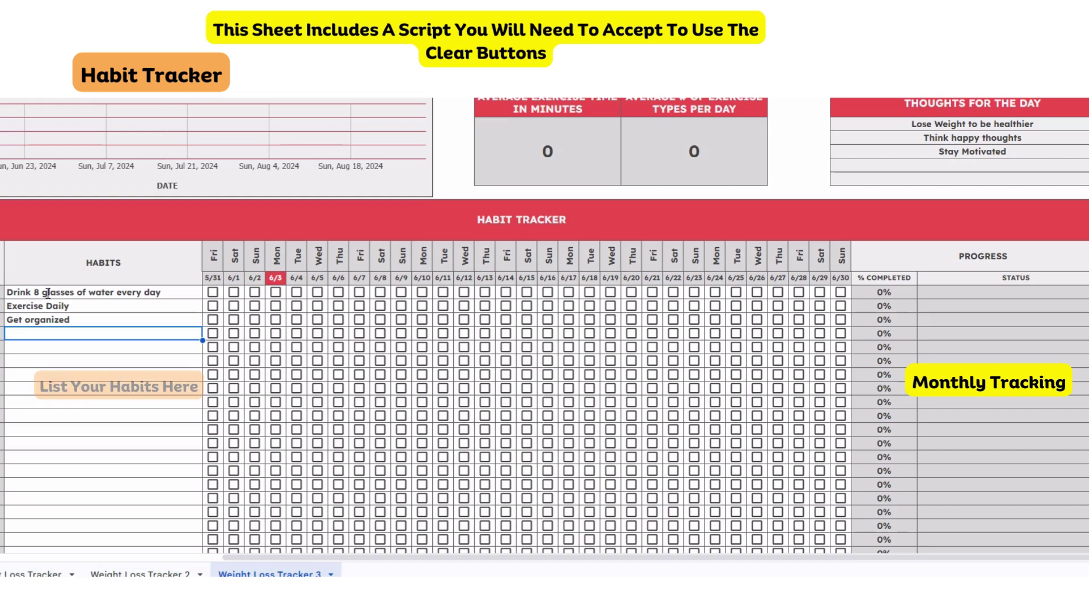
Tick water on 5/31, 6/2, 6/4; exercise on 5/31, 6/1, 6/3; Get organized on 5/31, 6/4.
left_click(213, 292)
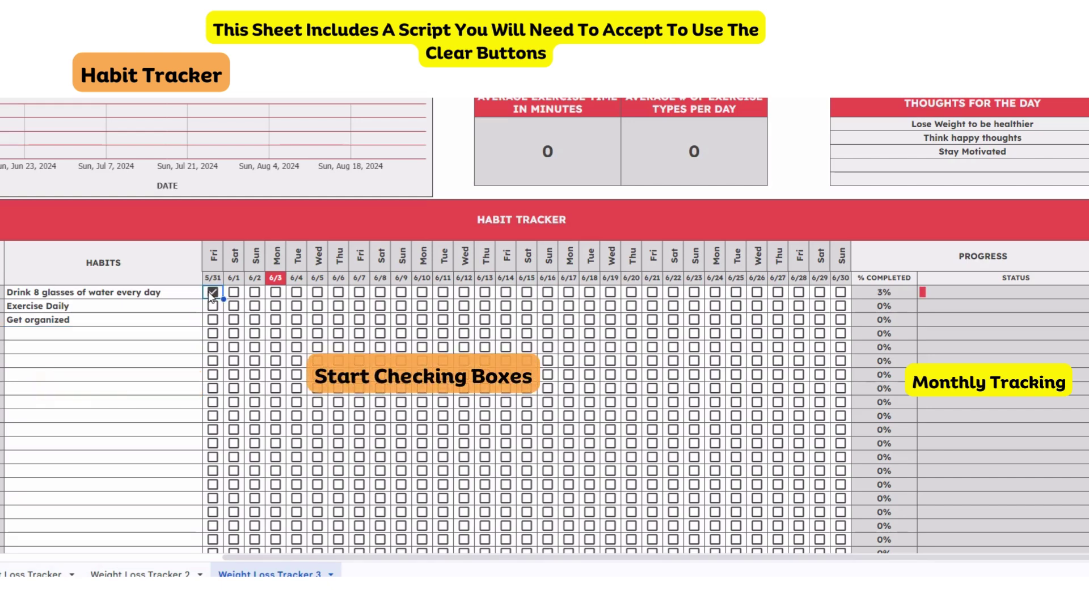
left_click(256, 292)
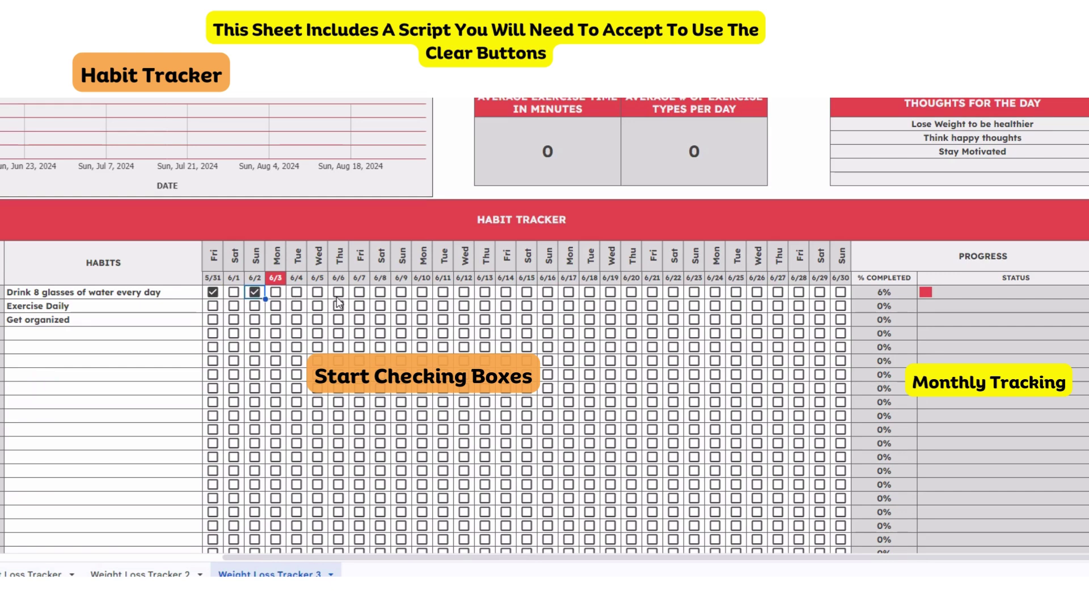
left_click(296, 292)
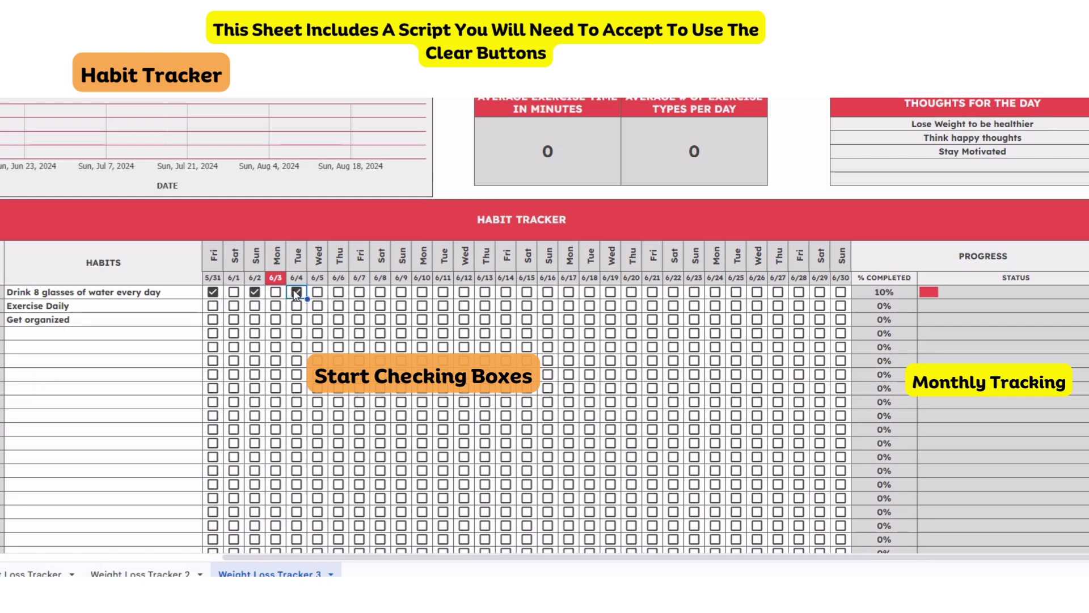
left_click(215, 306)
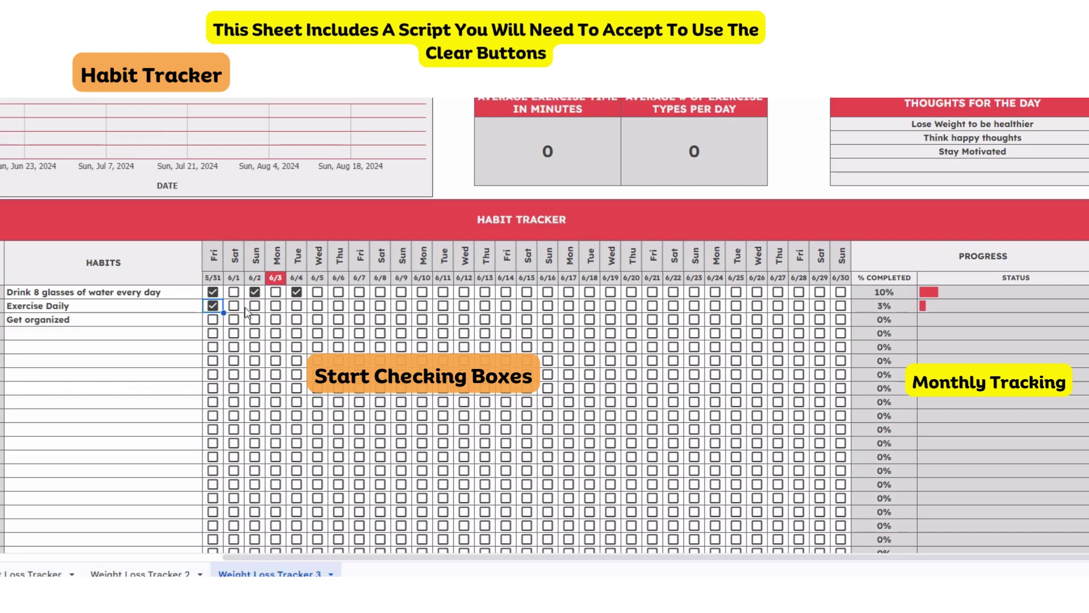
left_click(234, 306)
left_click(276, 305)
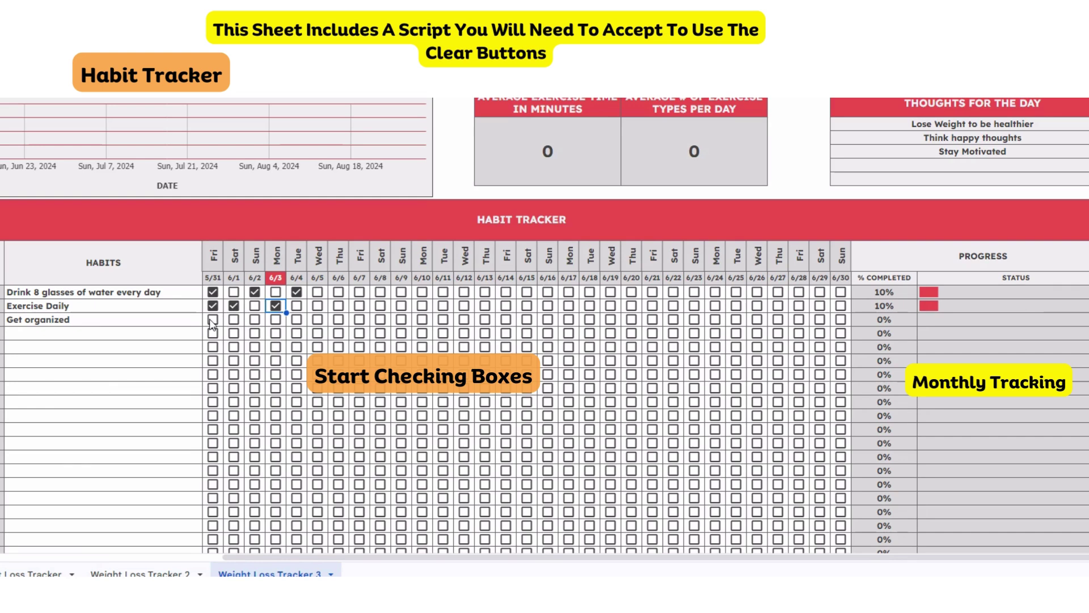
left_click(213, 320)
left_click(296, 320)
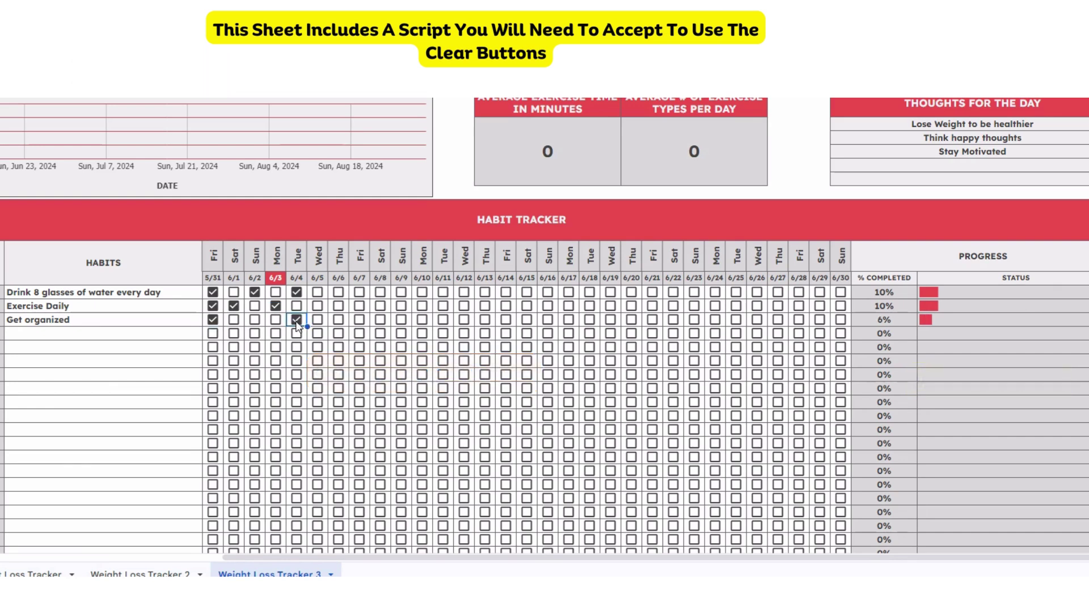
Scroll down to the CLEAR CHECKBOXES button to reset all habit ticks, then back up.
scroll(321, 346, "down", 5)
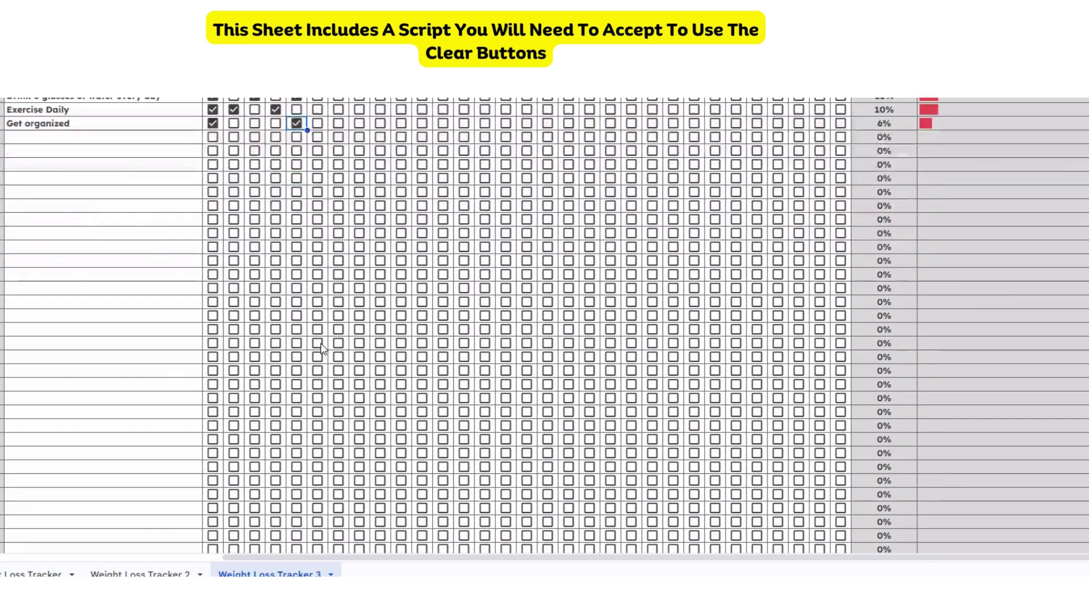
scroll(321, 345, "down", 3)
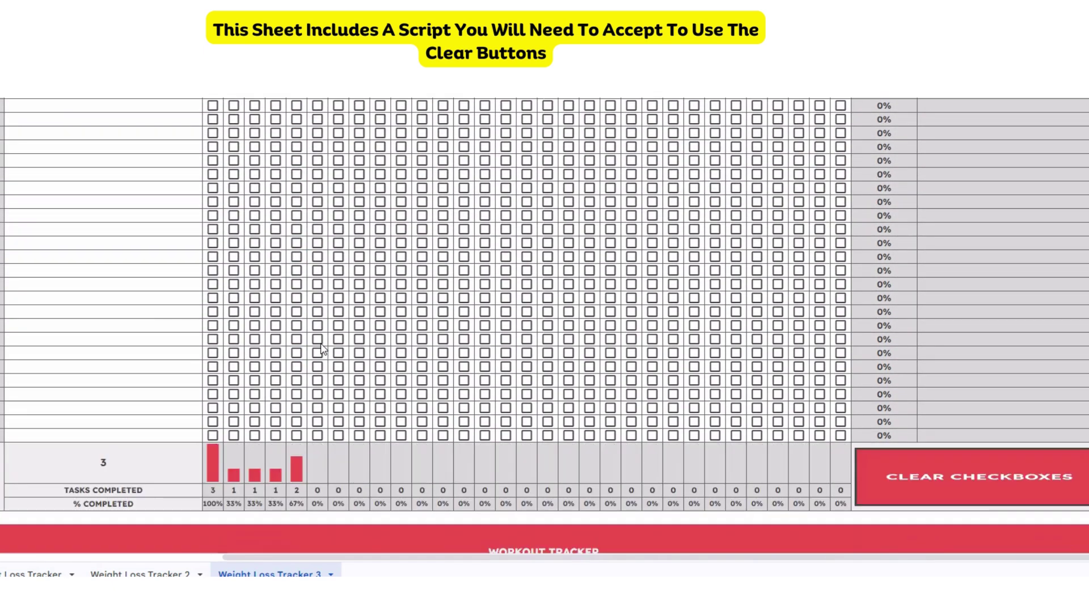
scroll(322, 348, "down", 2)
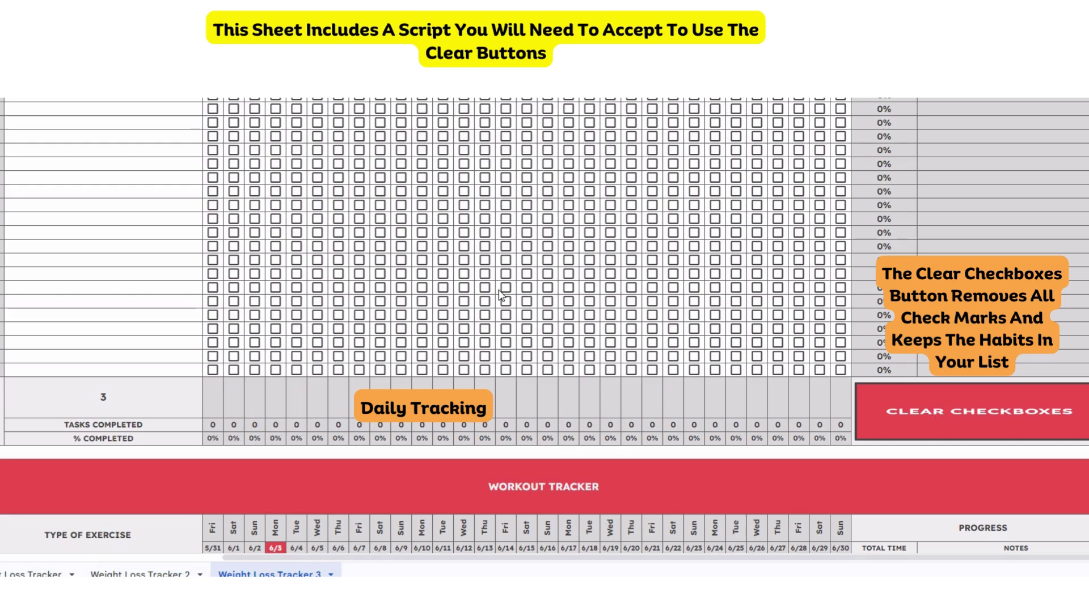
scroll(396, 271, "up", 5)
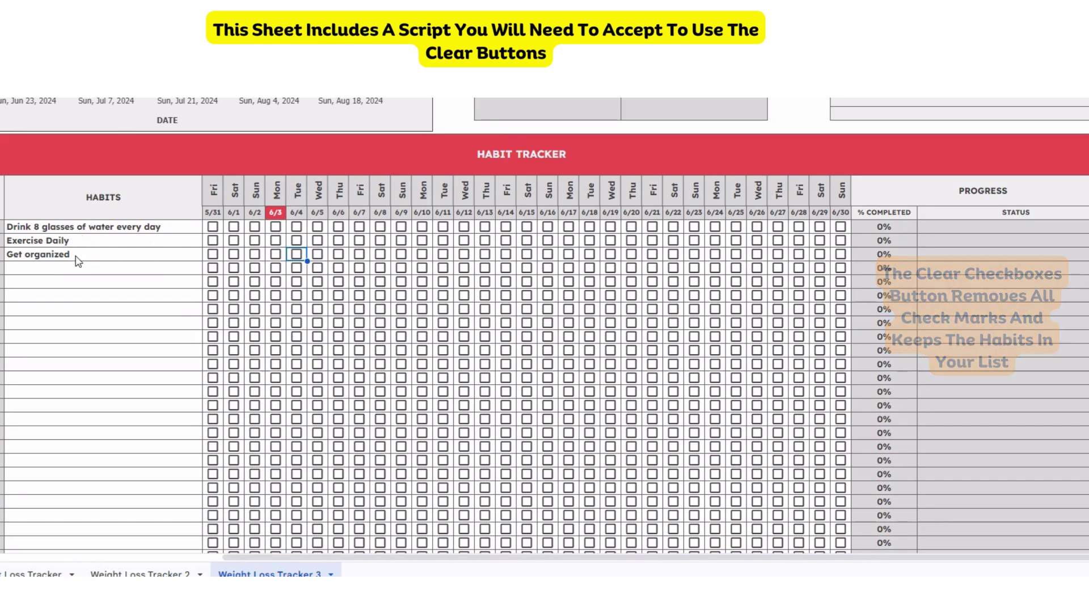
Change the habit tracker's start date to 6/2, then to 6/3.
double_click(214, 213)
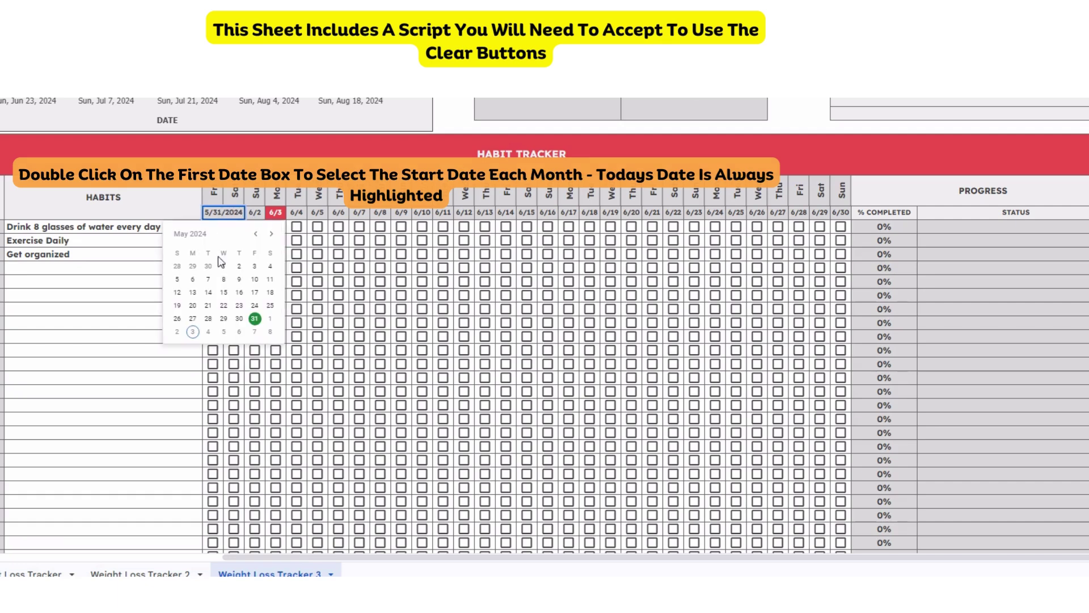
left_click(177, 331)
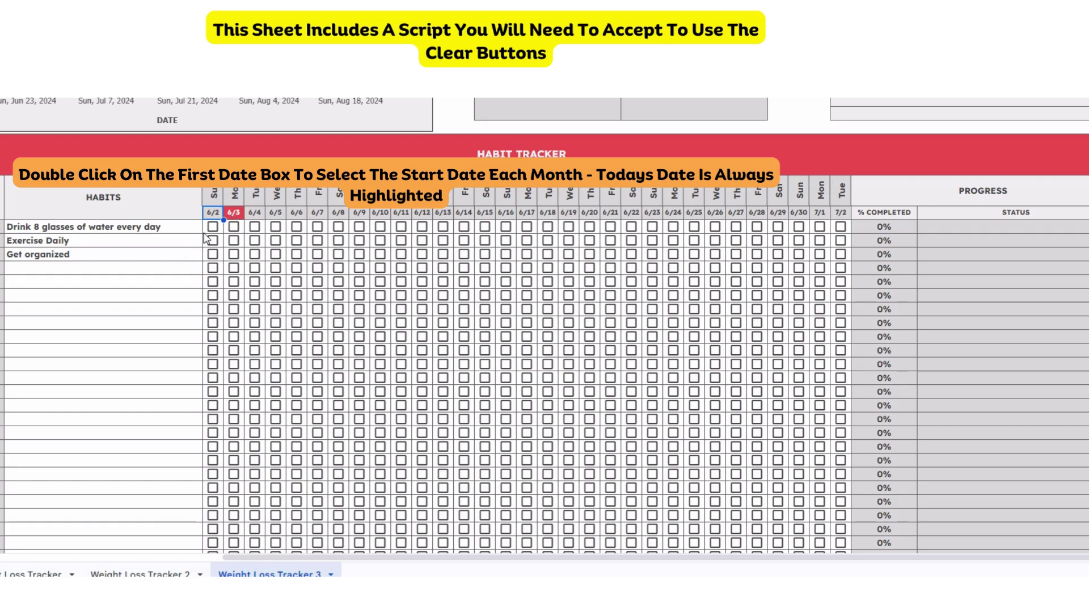
double_click(217, 214)
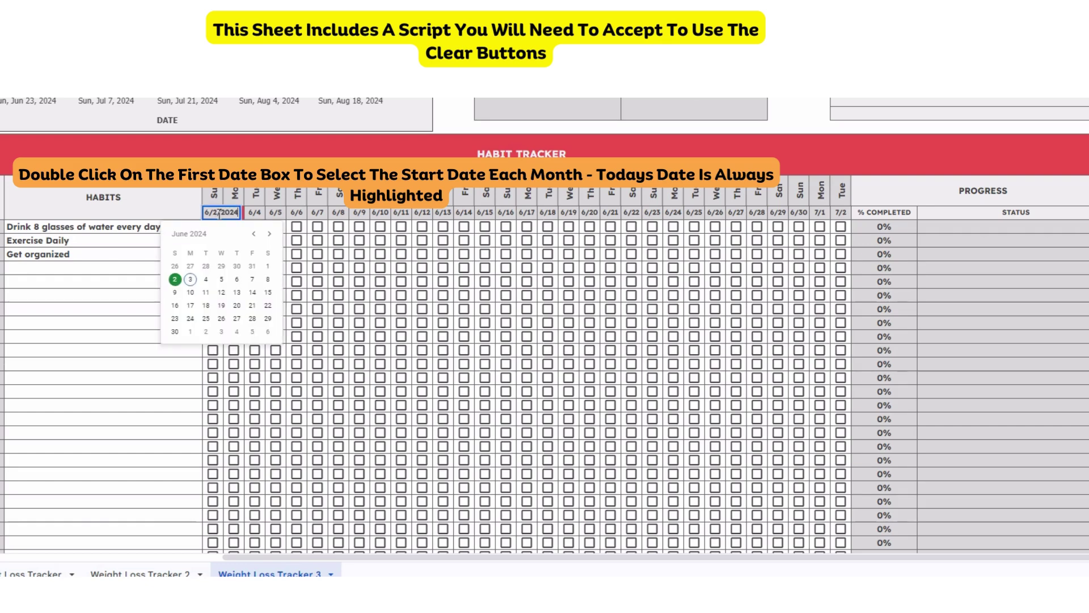
left_click(190, 280)
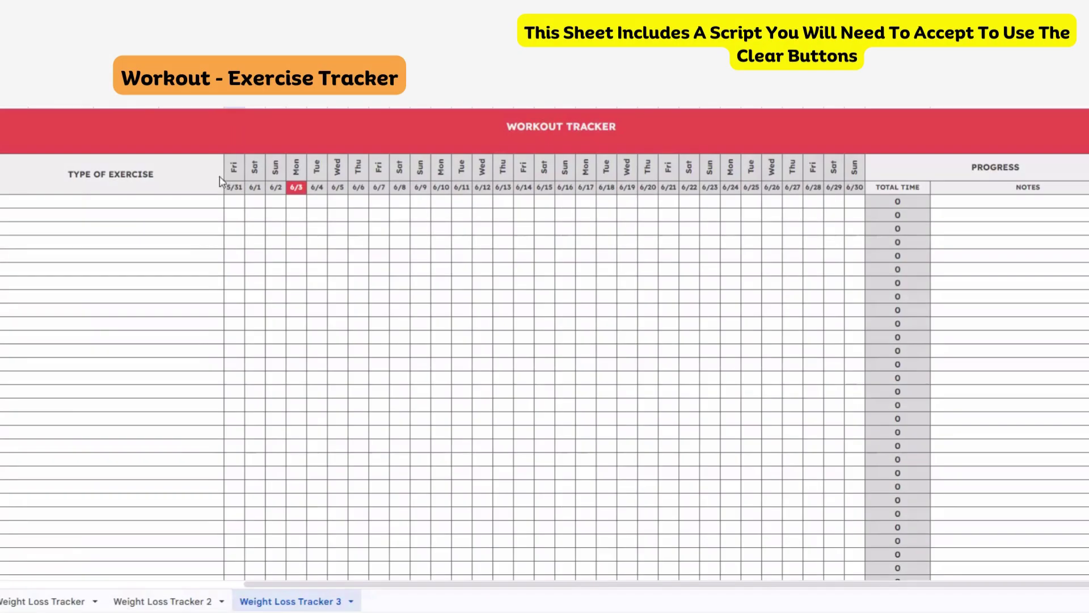
Change the Workout Tracker's first date from 6/2 to 6/3 so dates run Mon 6/3 to Wed 7/3.
left_click(233, 186)
double_click(233, 186)
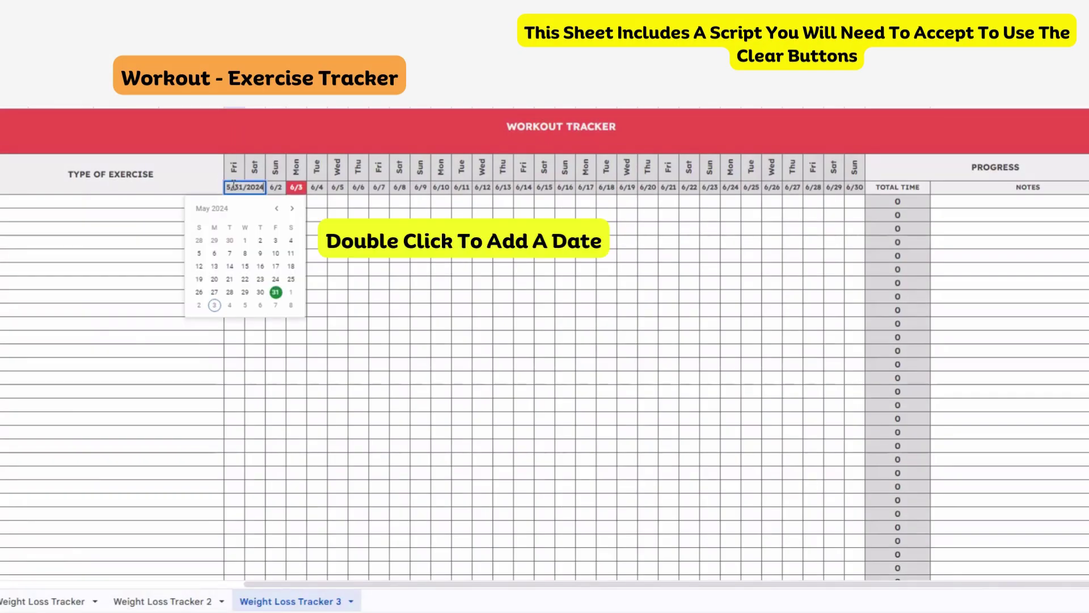
left_click(199, 306)
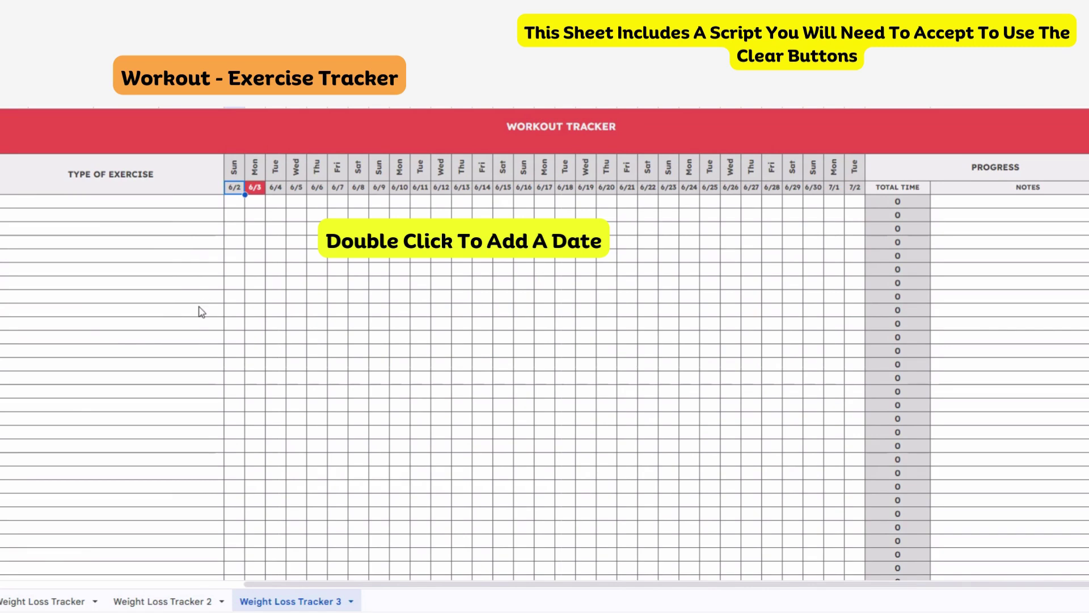
double_click(237, 191)
left_click(216, 256)
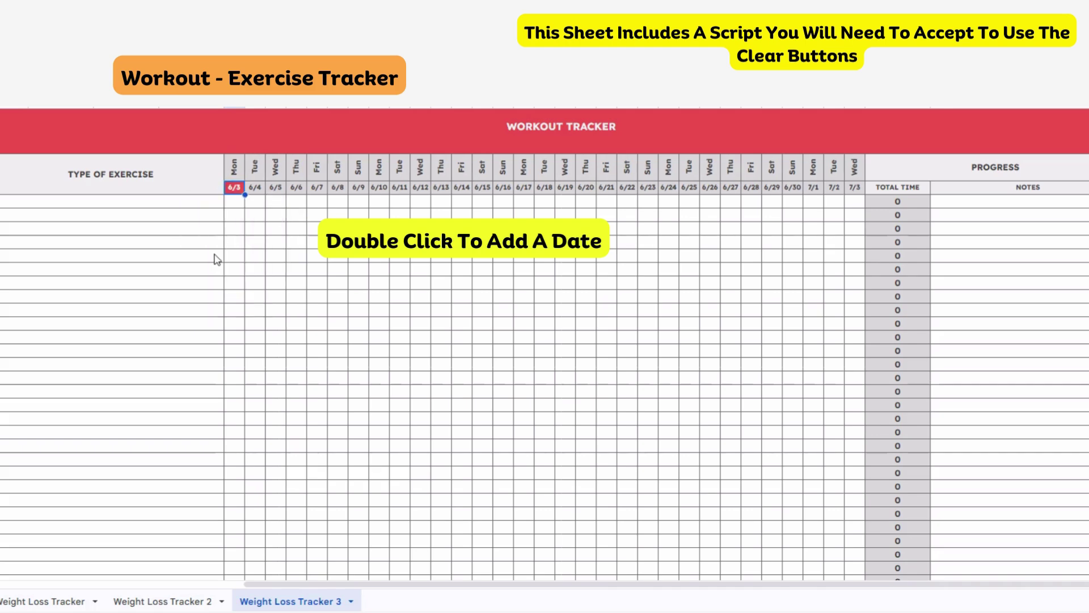
left_click(144, 207)
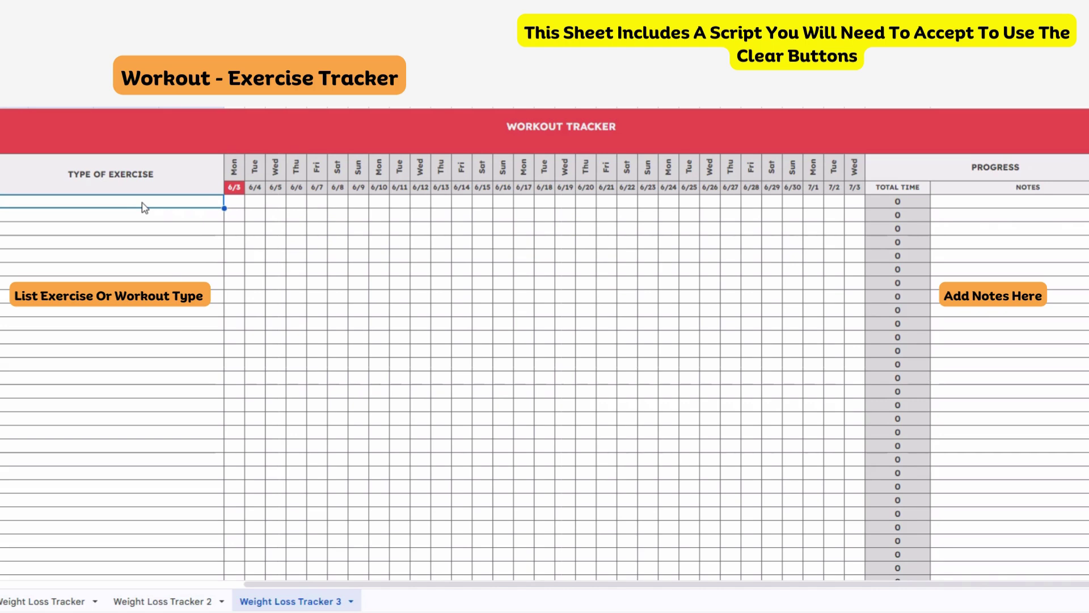
Enter Yoga, Cardio, Legs and Abs as the four exercise types.
type("Yoga")
key("Return")
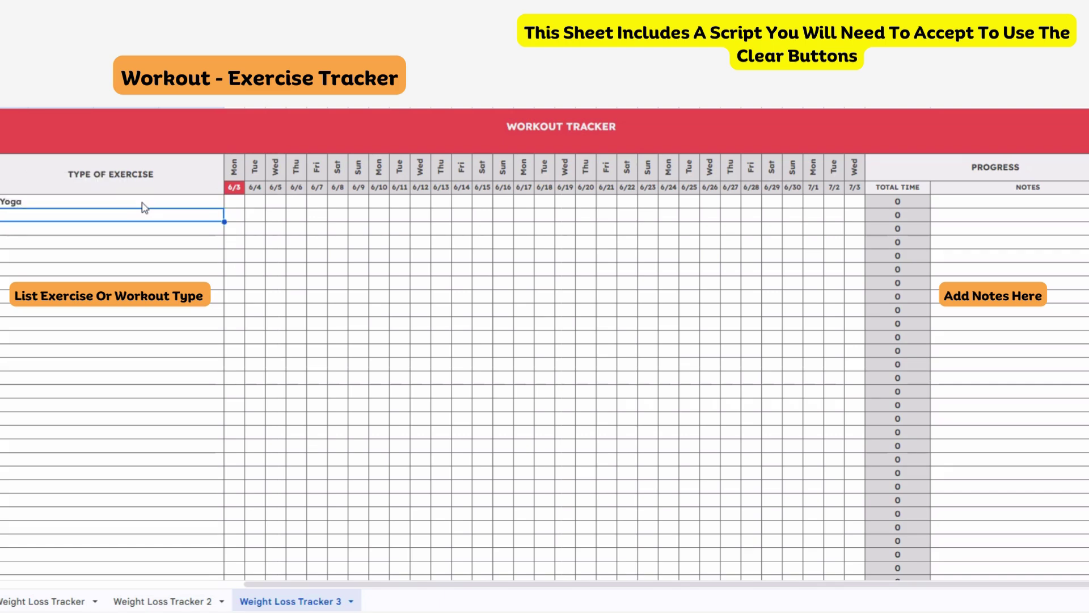
type("Cardio")
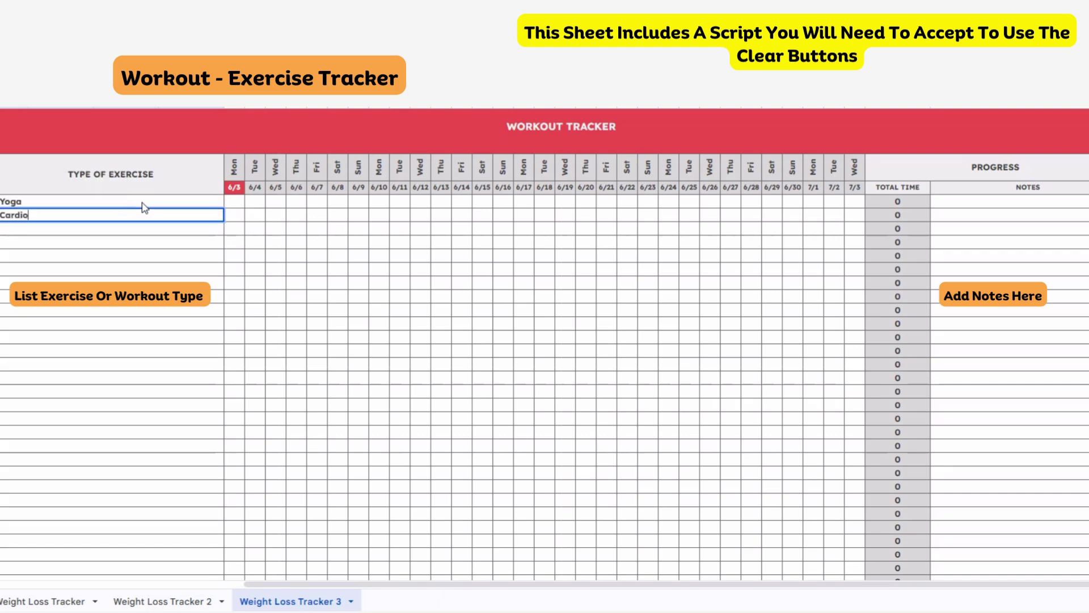
key("Return")
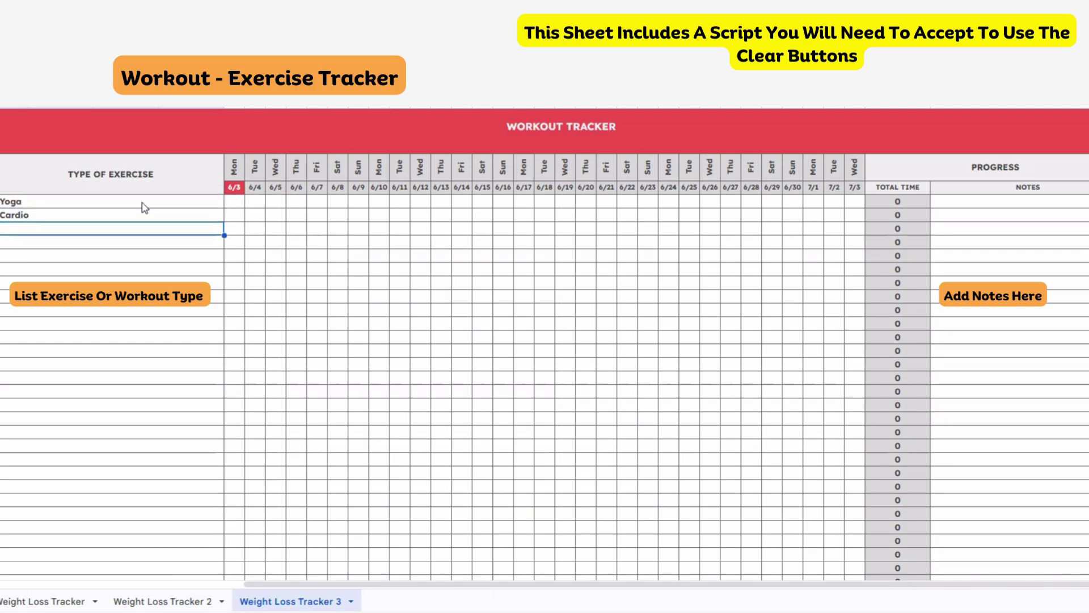
type("Legs")
key("Return")
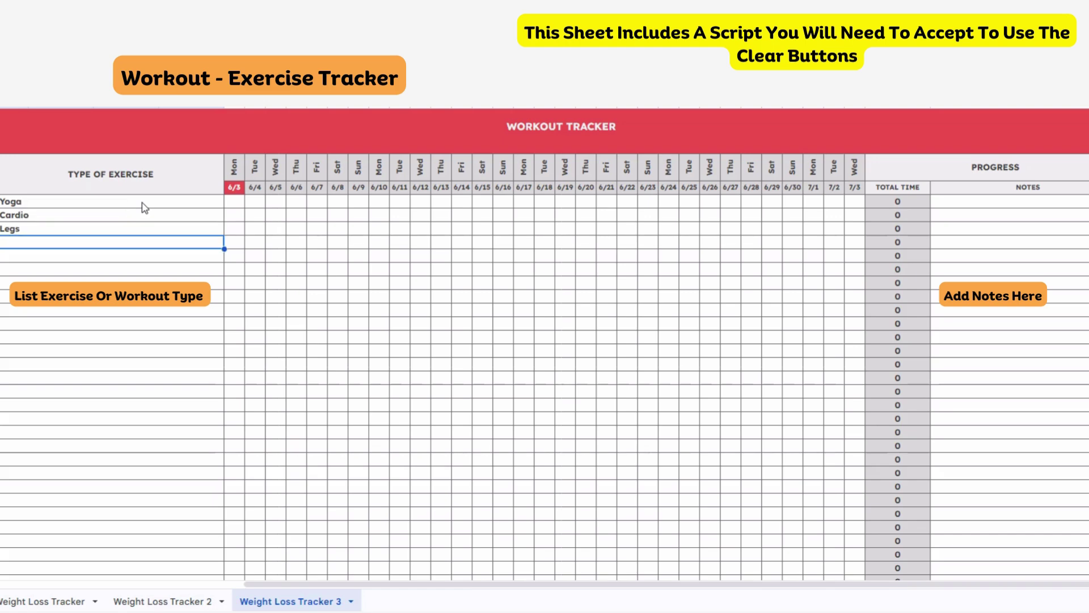
type("Abs")
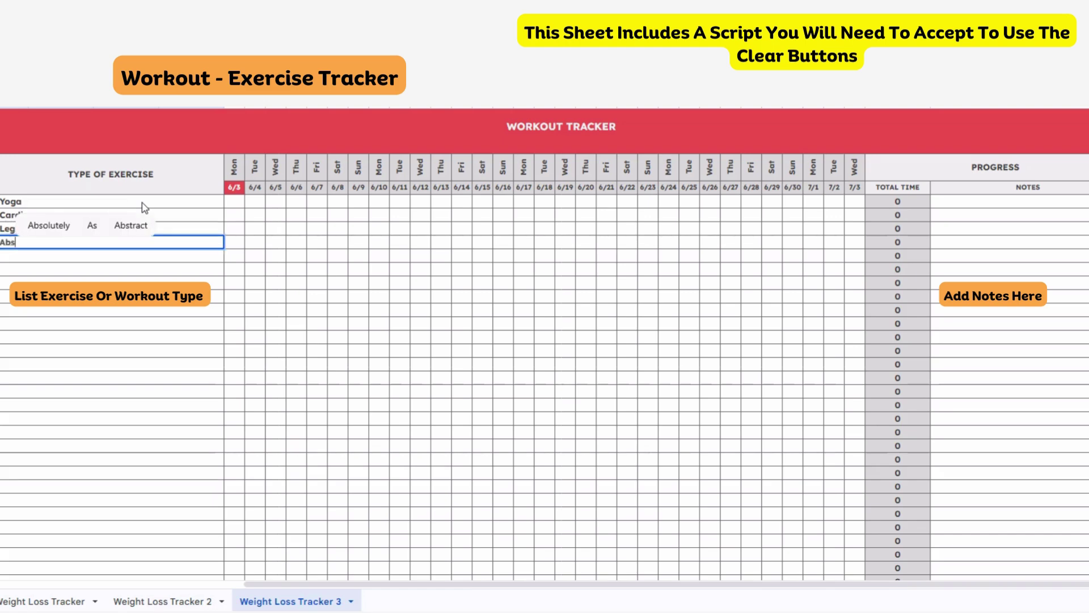
key("Return")
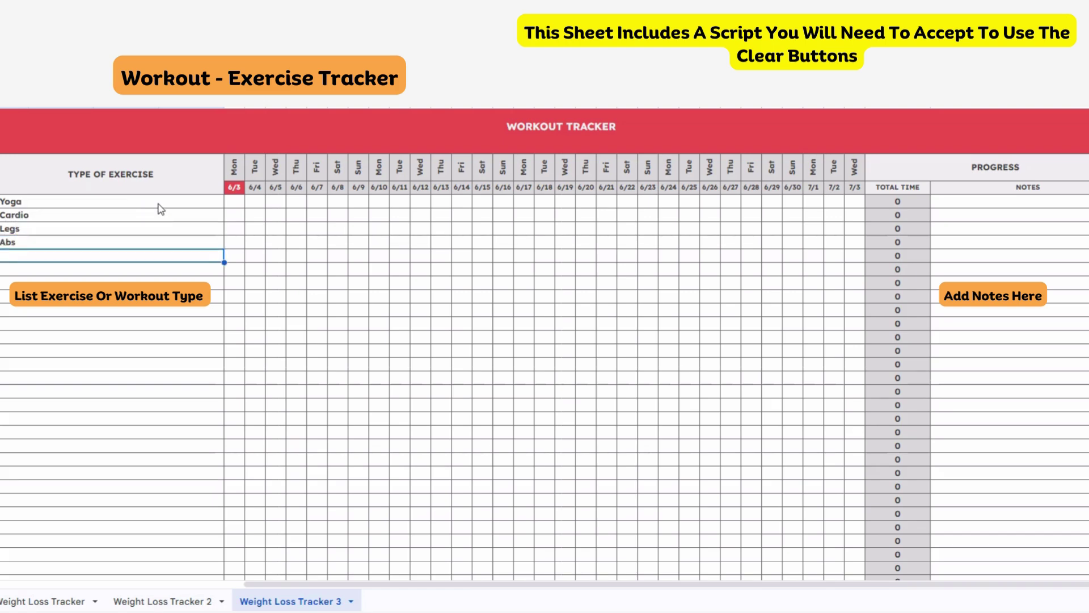
Log 60 minutes of Yoga on 6/3, 6/5 and 6/7.
left_click(232, 205)
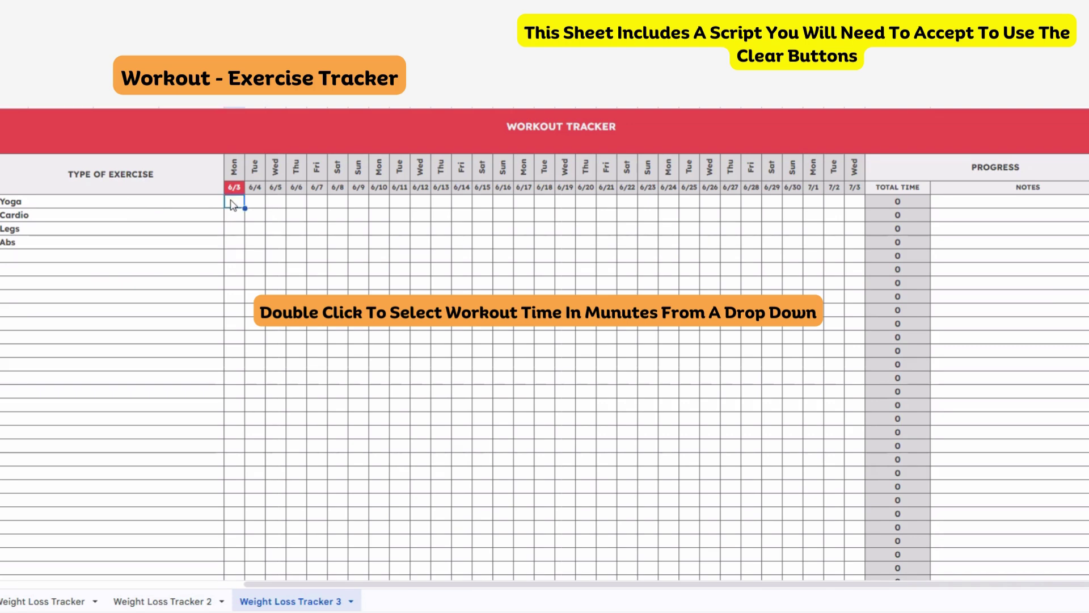
double_click(233, 205)
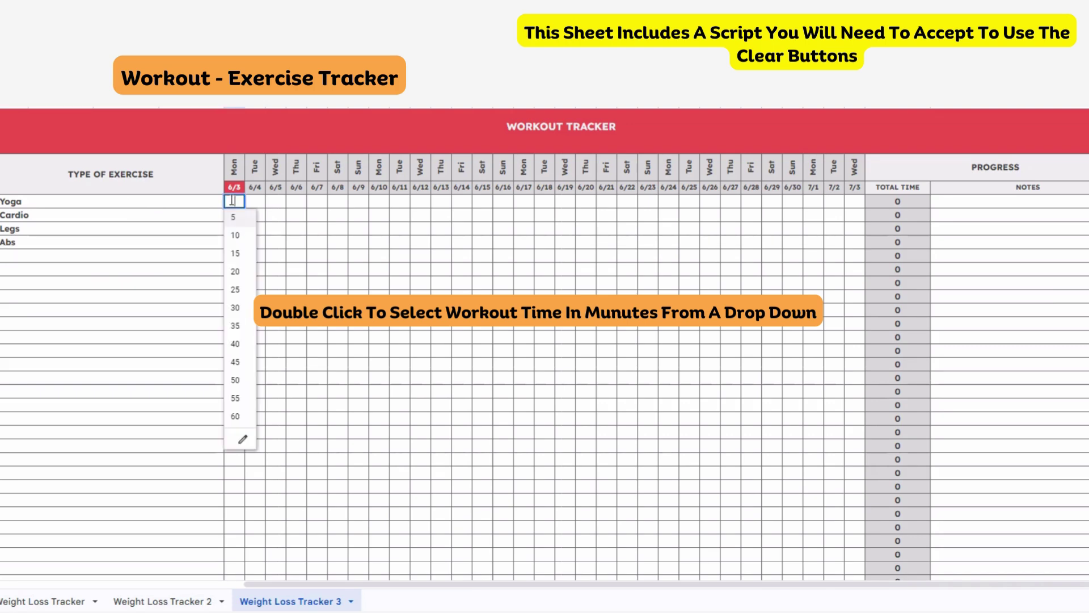
left_click(233, 419)
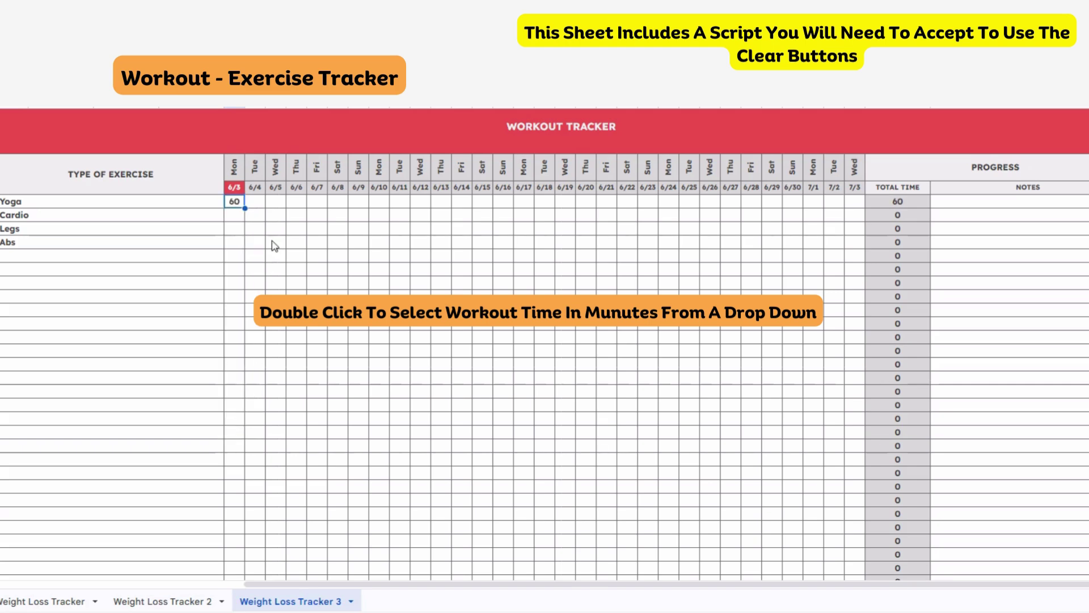
left_click(276, 204)
double_click(277, 206)
left_click(280, 423)
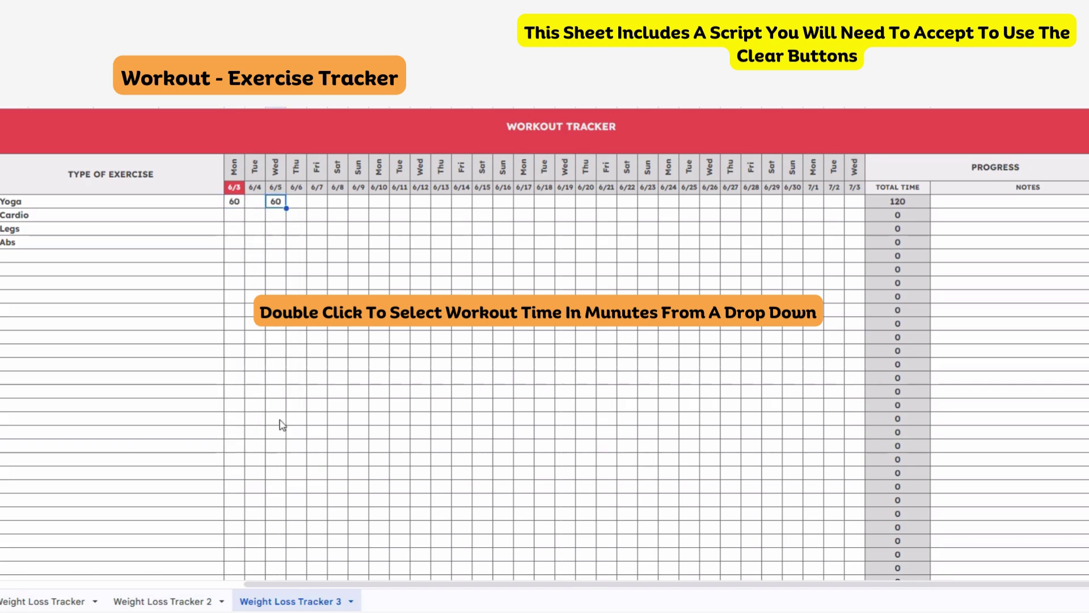
double_click(319, 203)
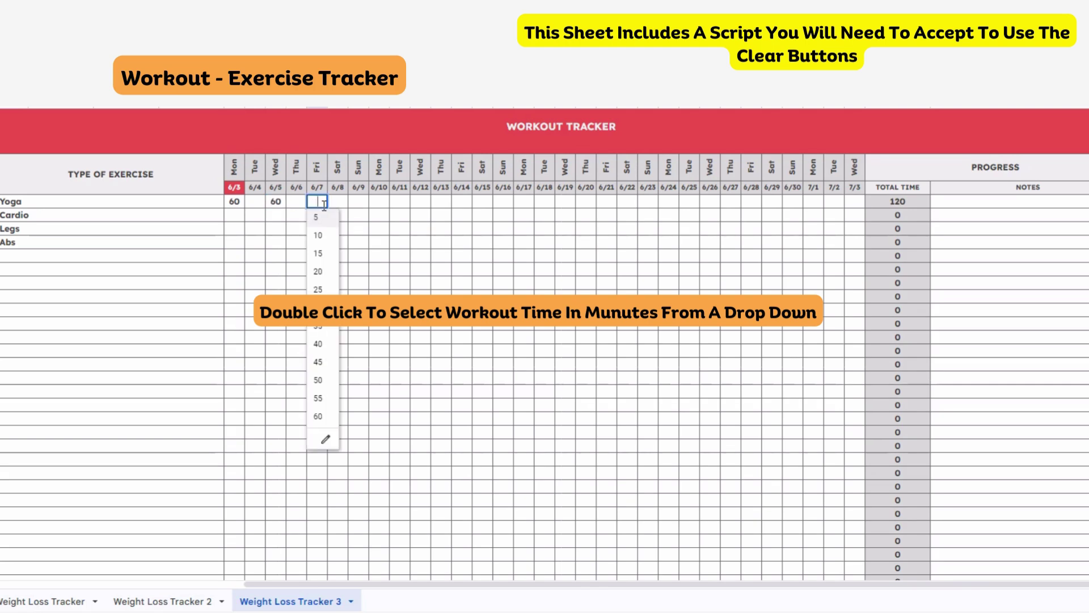
left_click(318, 416)
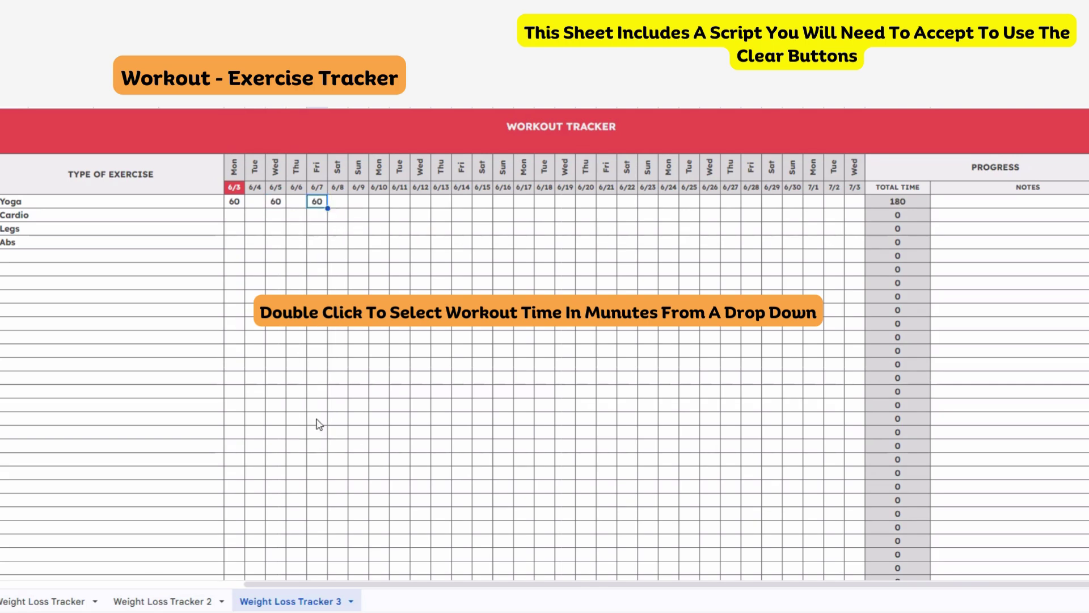
Log 20 minutes of Cardio on 6/4 and 6/6, and 15 minutes of Legs on 6/3, 6/5 and 6/7.
double_click(255, 216)
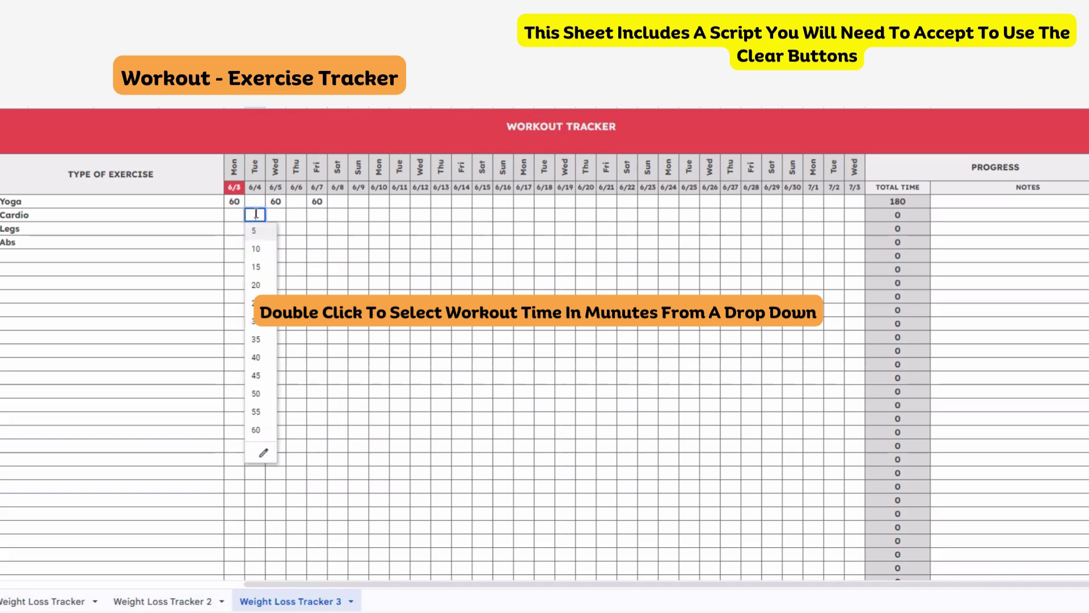
left_click(258, 284)
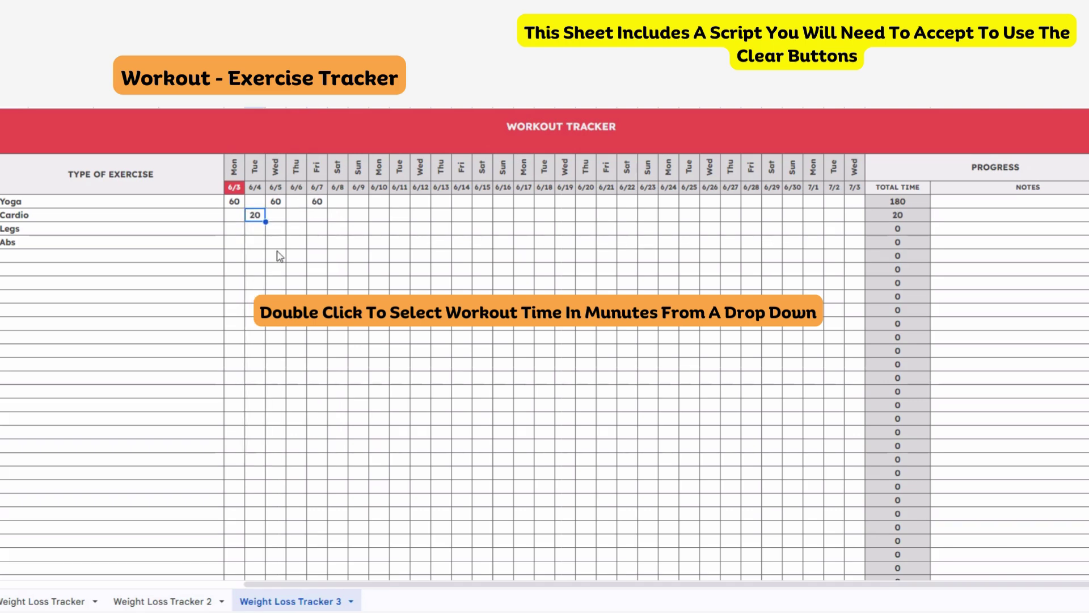
double_click(298, 216)
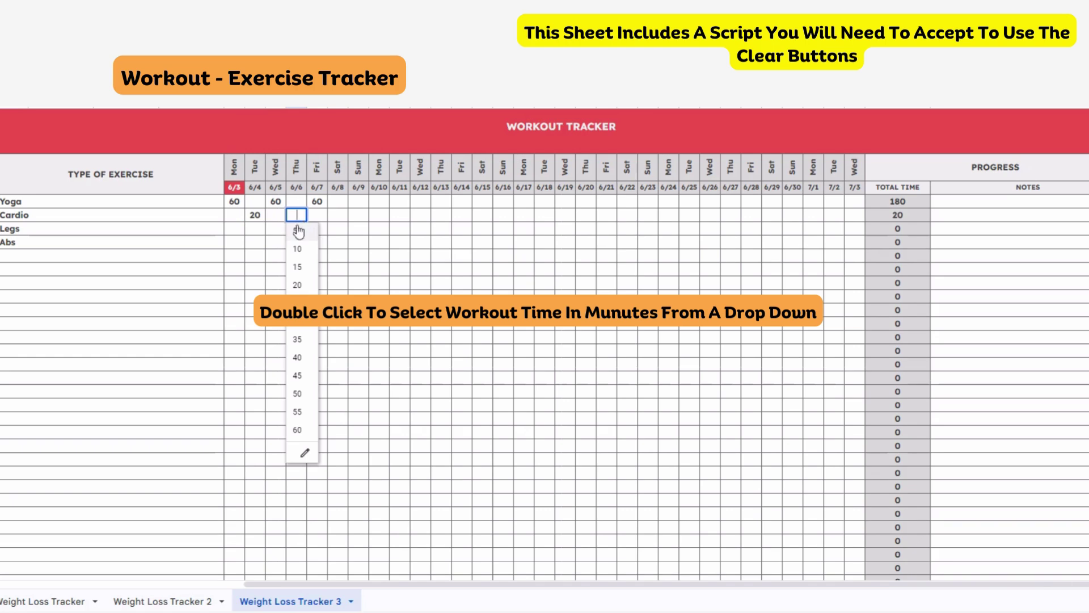
left_click(297, 285)
double_click(233, 229)
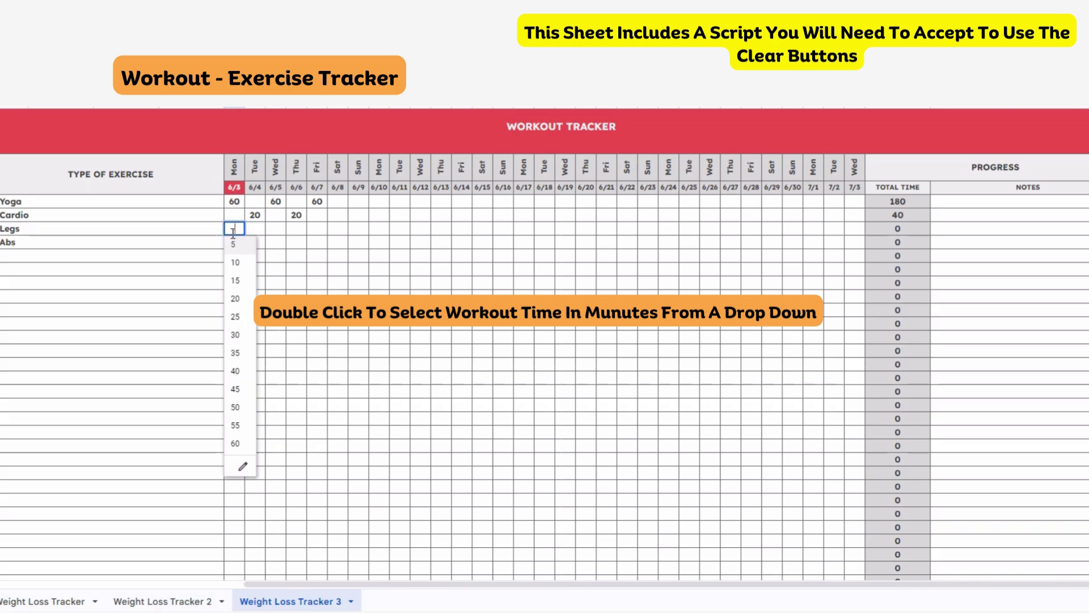
left_click(233, 282)
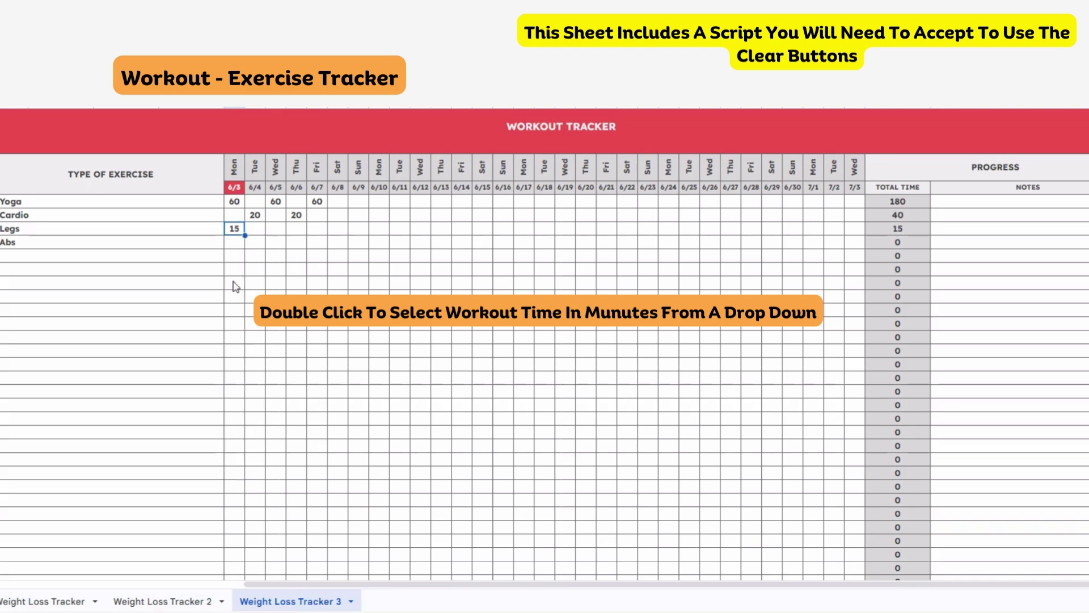
double_click(276, 229)
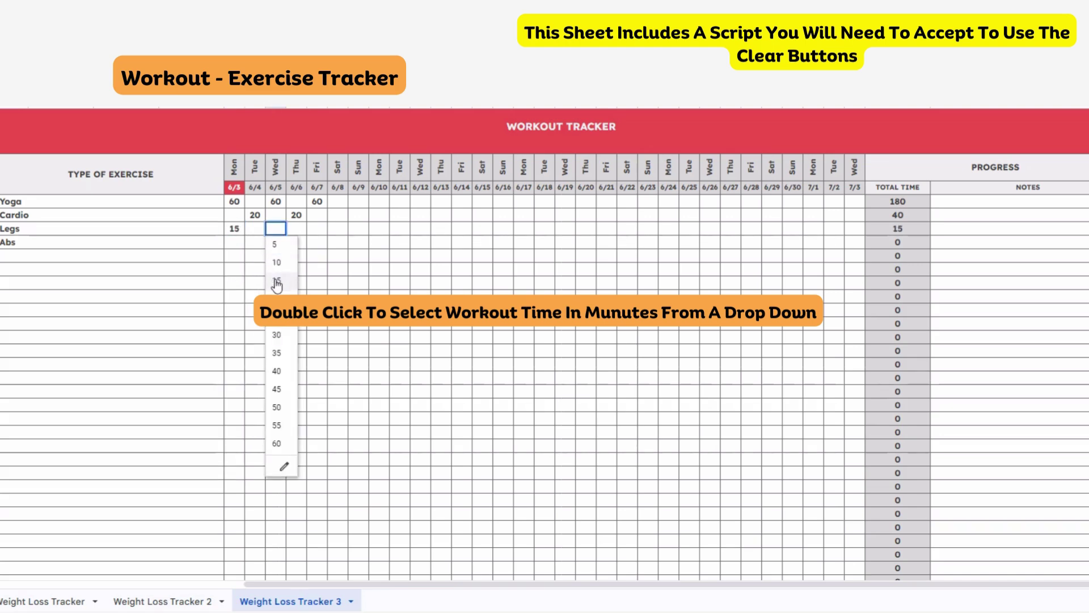
left_click(277, 281)
double_click(316, 229)
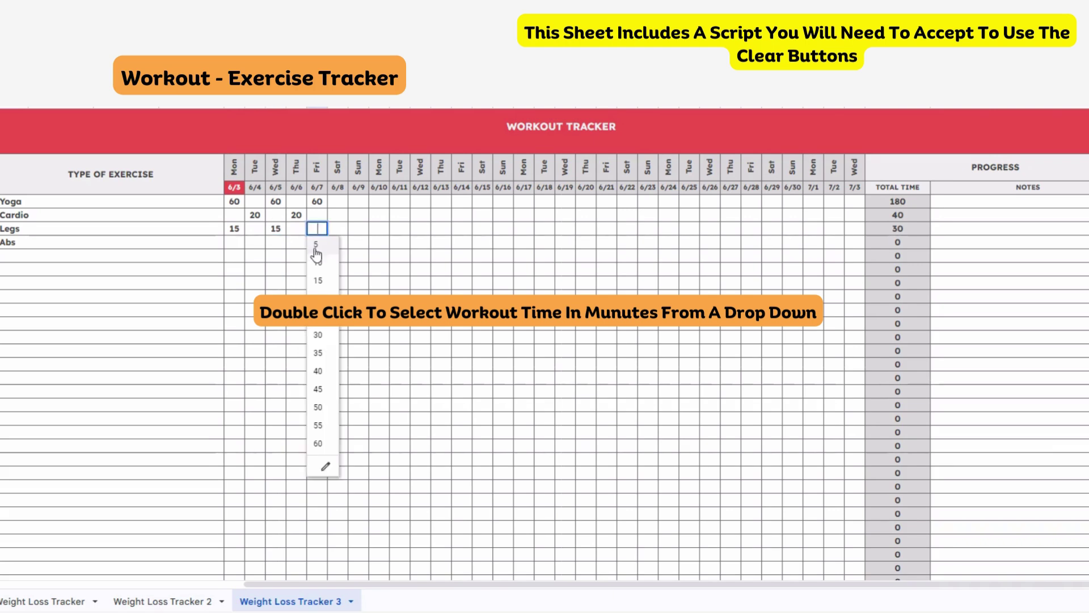
left_click(318, 281)
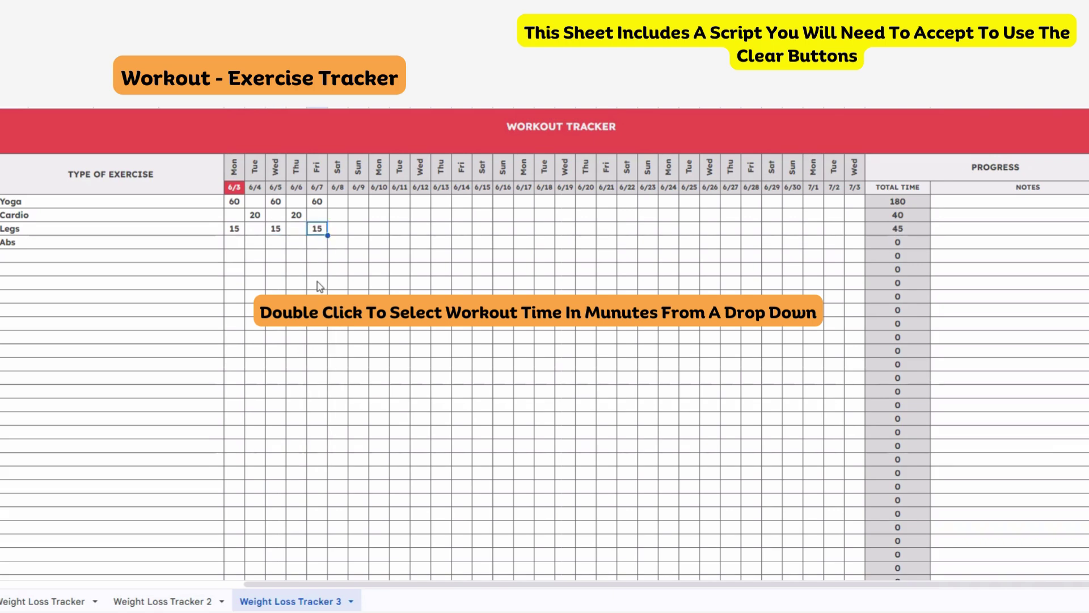
Log 10 minutes of Abs on 6/3, 6/4, 6/5 and 6/7.
left_click(235, 245)
double_click(236, 246)
left_click(235, 282)
left_click(257, 249)
double_click(258, 250)
left_click(254, 282)
left_click(278, 249)
double_click(278, 249)
left_click(276, 282)
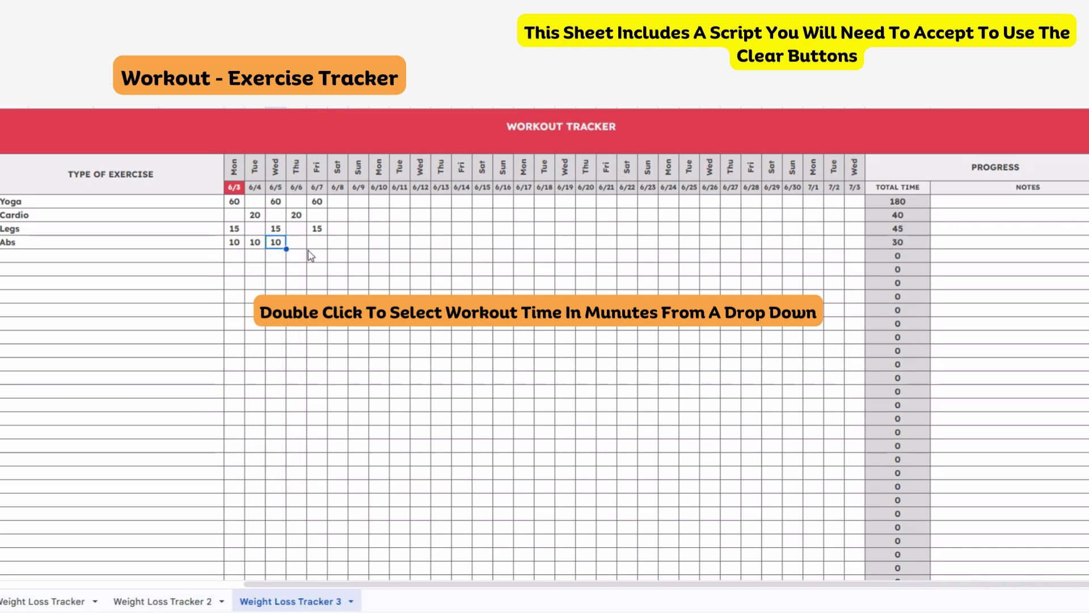
left_click(318, 244)
double_click(318, 244)
left_click(316, 281)
Scroll between the Daily Time Totals, the Habit Tracker averages and the exercises-per-day counts.
scroll(329, 236, "down", 5)
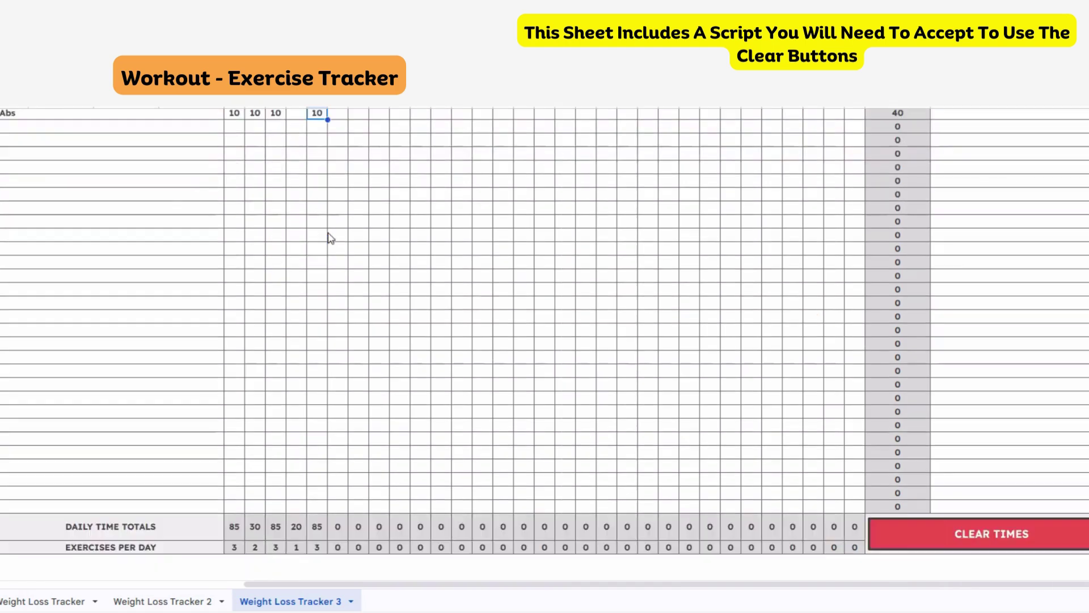
scroll(331, 237, "down", 2)
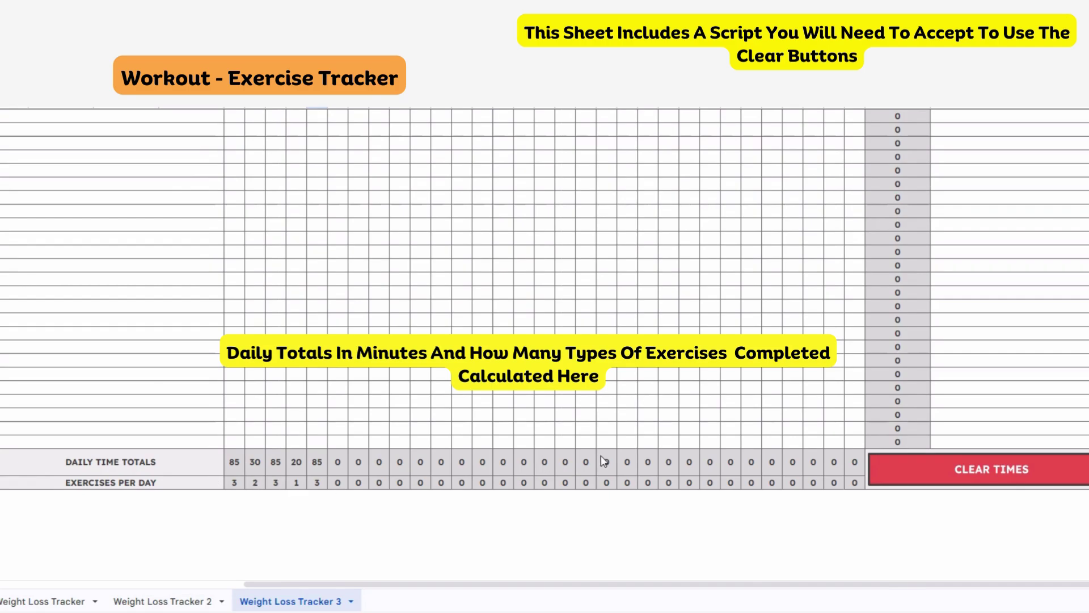
scroll(604, 461, "up", 10)
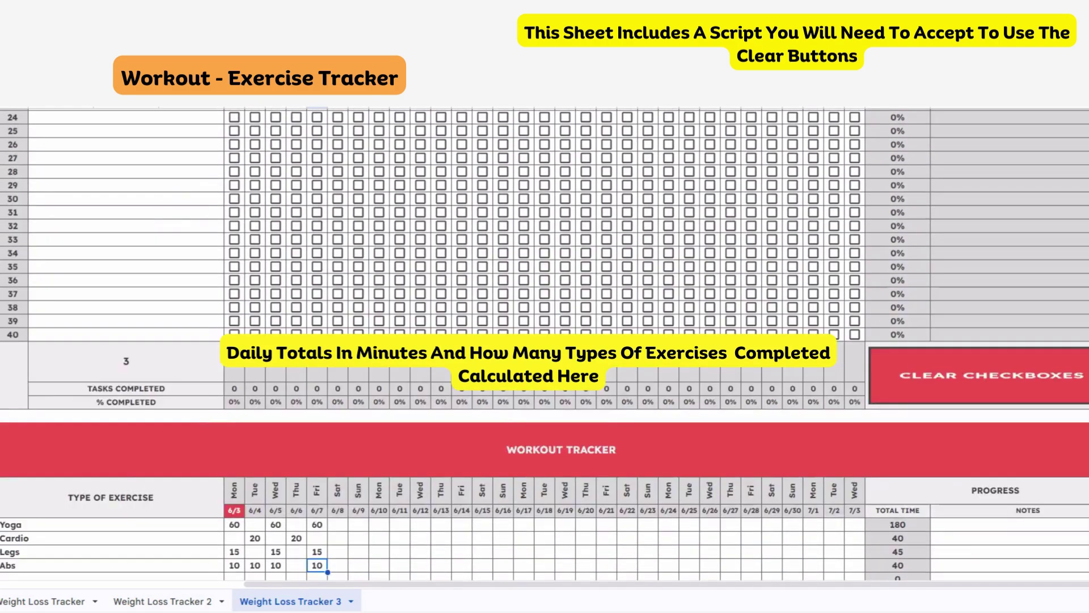
scroll(605, 461, "up", 5)
scroll(801, 215, "up", 2)
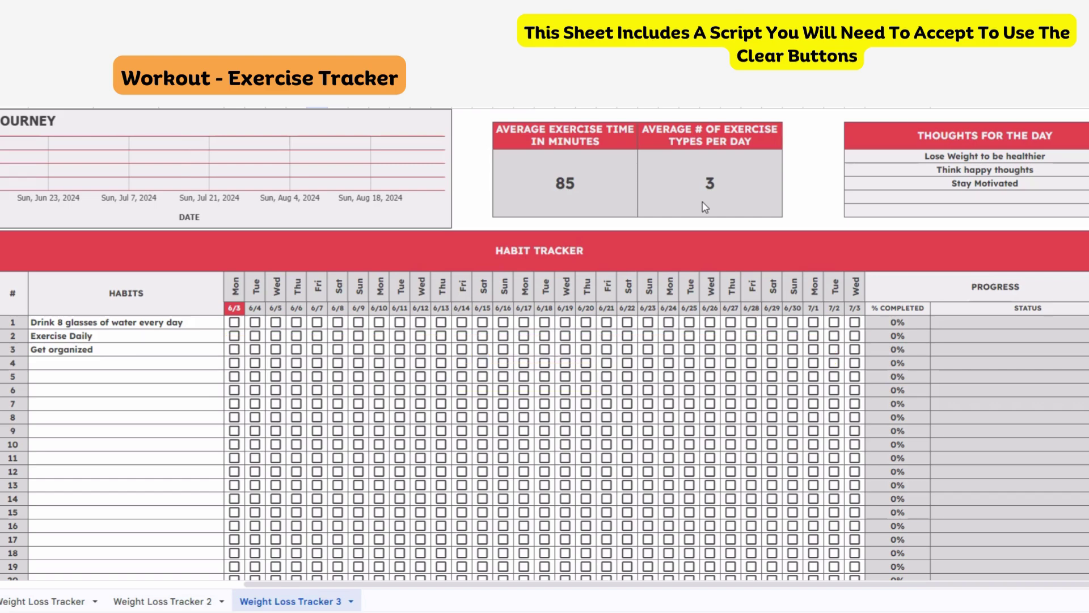
scroll(705, 207, "down", 5)
scroll(705, 207, "down", 5)
scroll(706, 207, "down", 5)
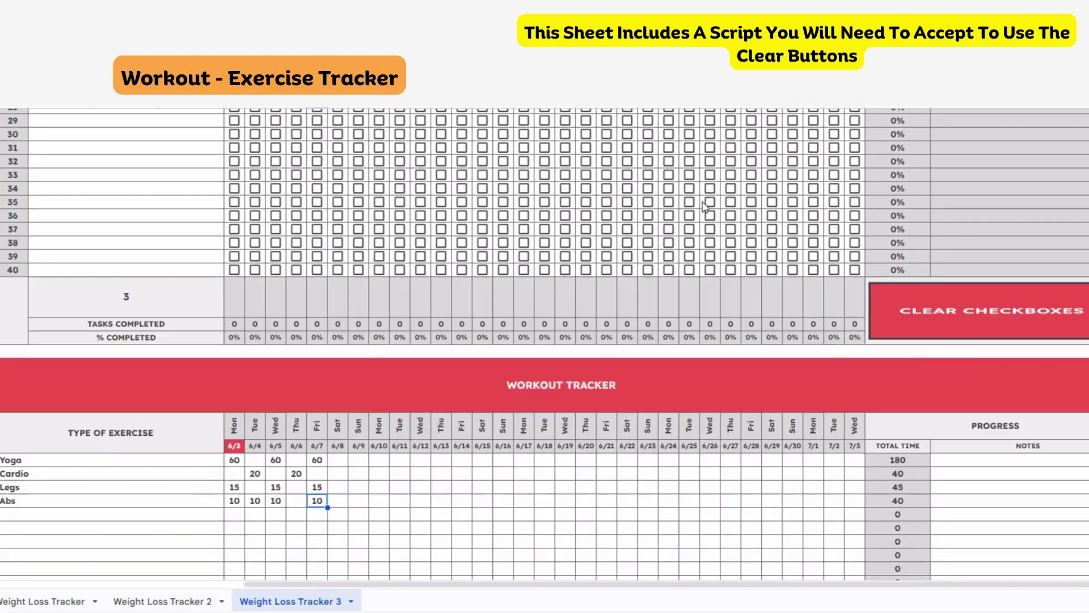
scroll(705, 207, "down", 1)
scroll(705, 207, "down", 5)
scroll(535, 267, "down", 3)
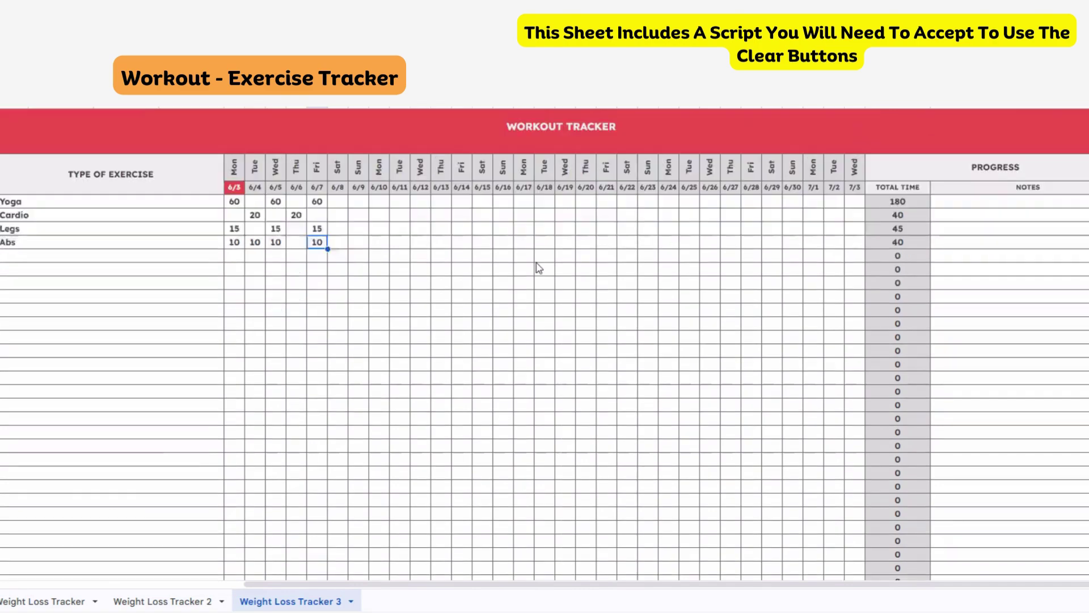
scroll(539, 266, "down", 2)
scroll(539, 267, "down", 5)
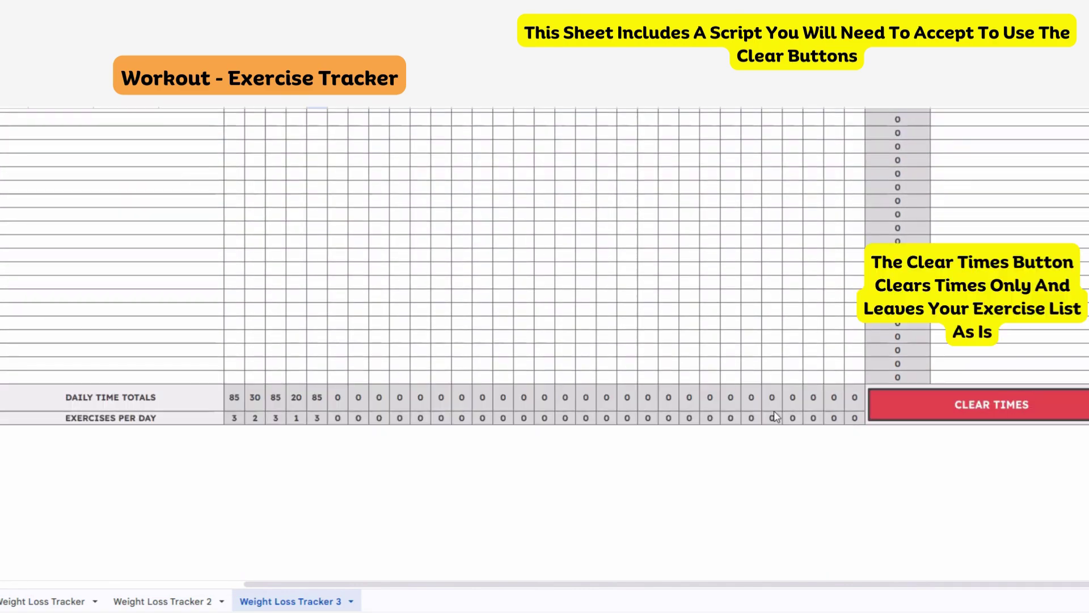
Clear all logged workout minutes with the Clear Times button and scroll up to the grid.
left_click(923, 405)
scroll(504, 256, "up", 5)
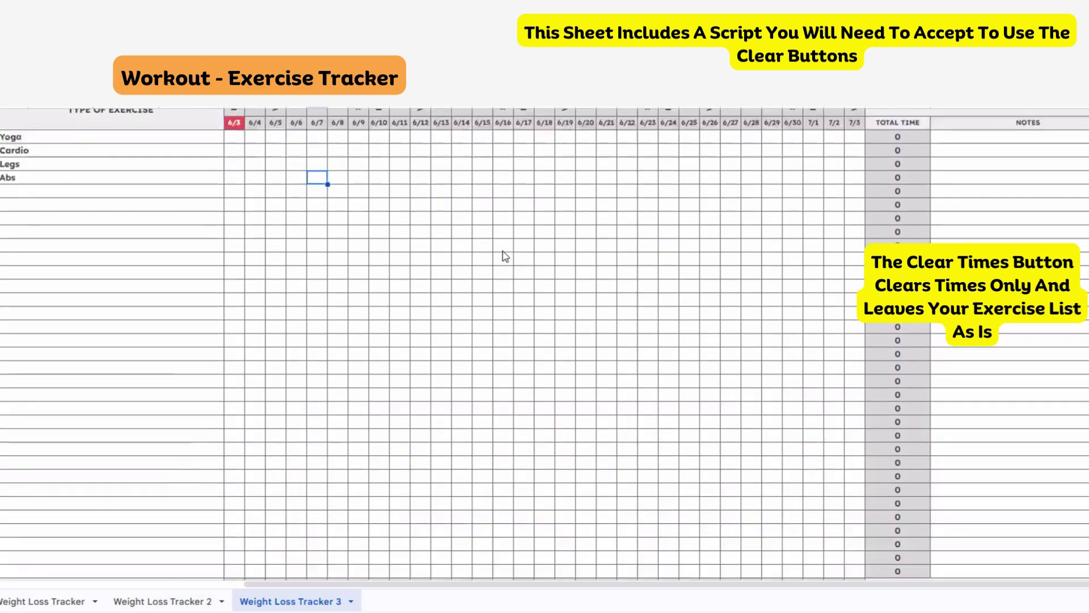
scroll(503, 255, "up", 3)
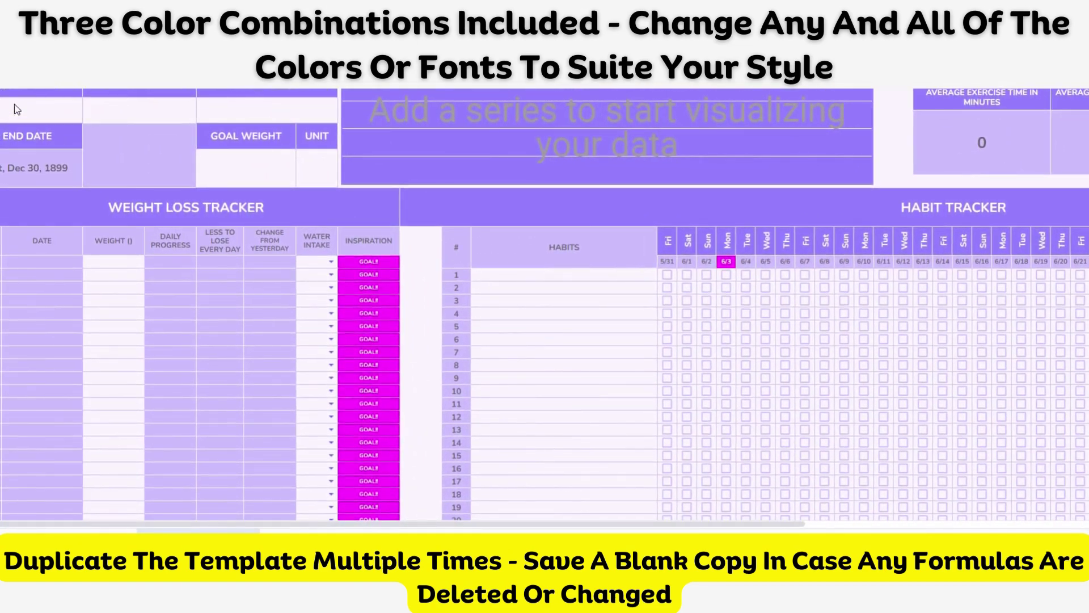
Set the start date to Sun, Jun 2, 2024 with a 90-day duration.
left_click(5, 113)
double_click(5, 113)
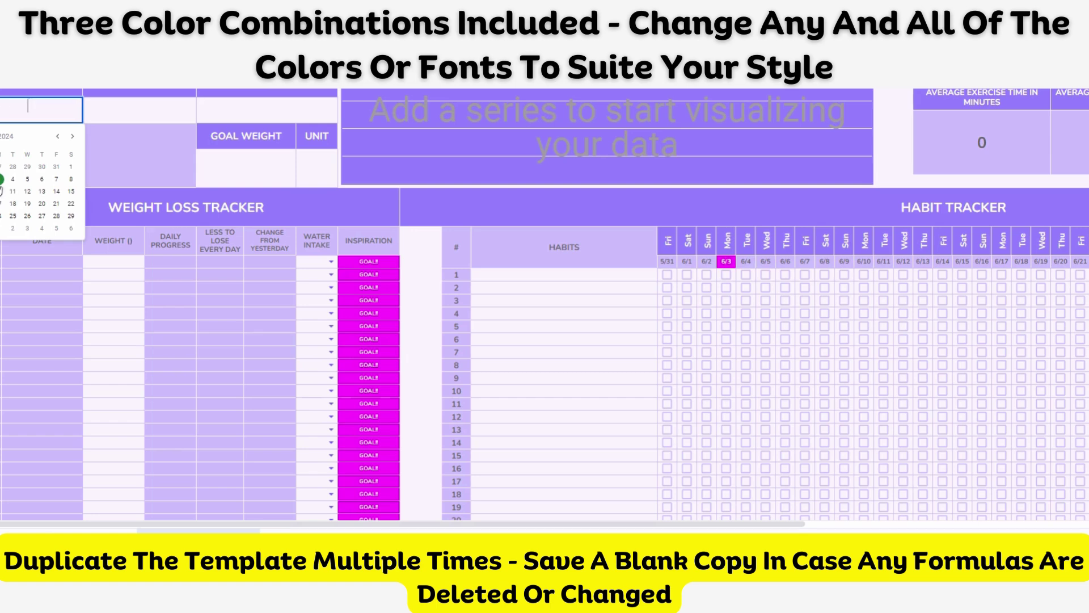
left_click(1, 179)
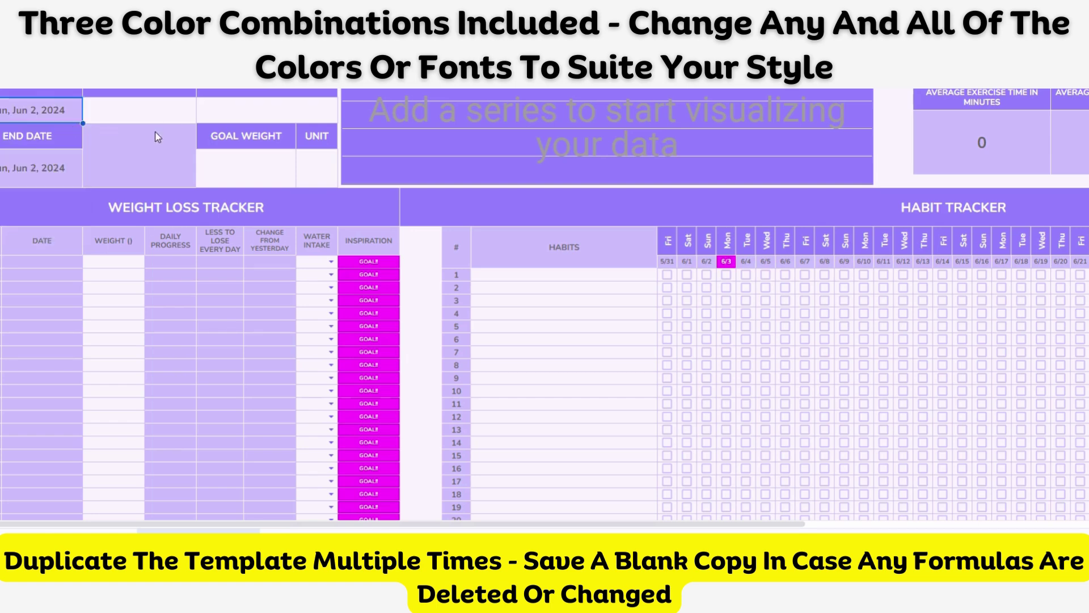
double_click(168, 114)
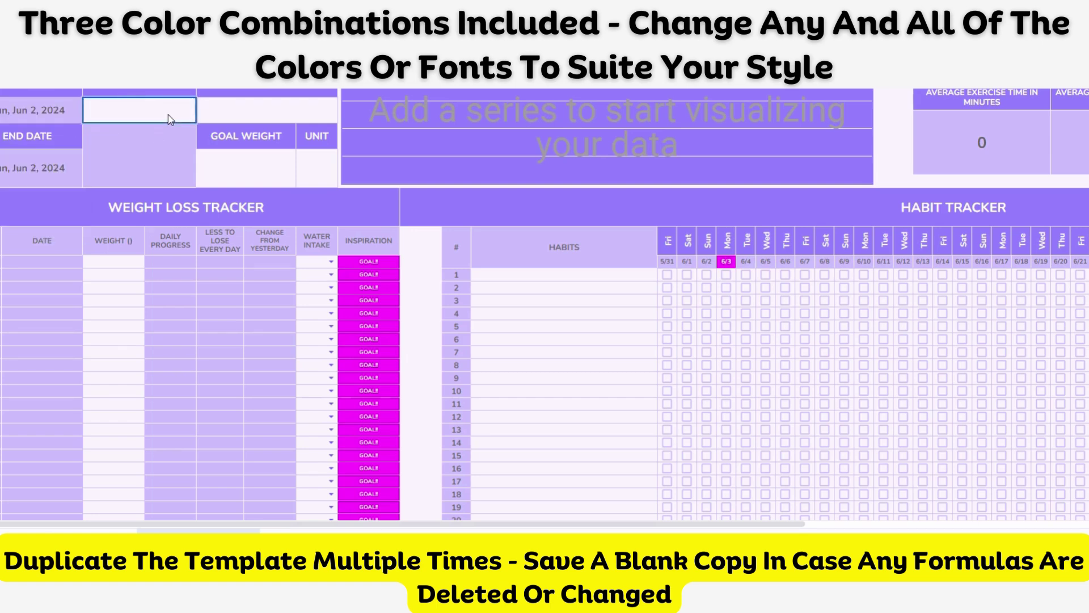
type("90")
key("Return")
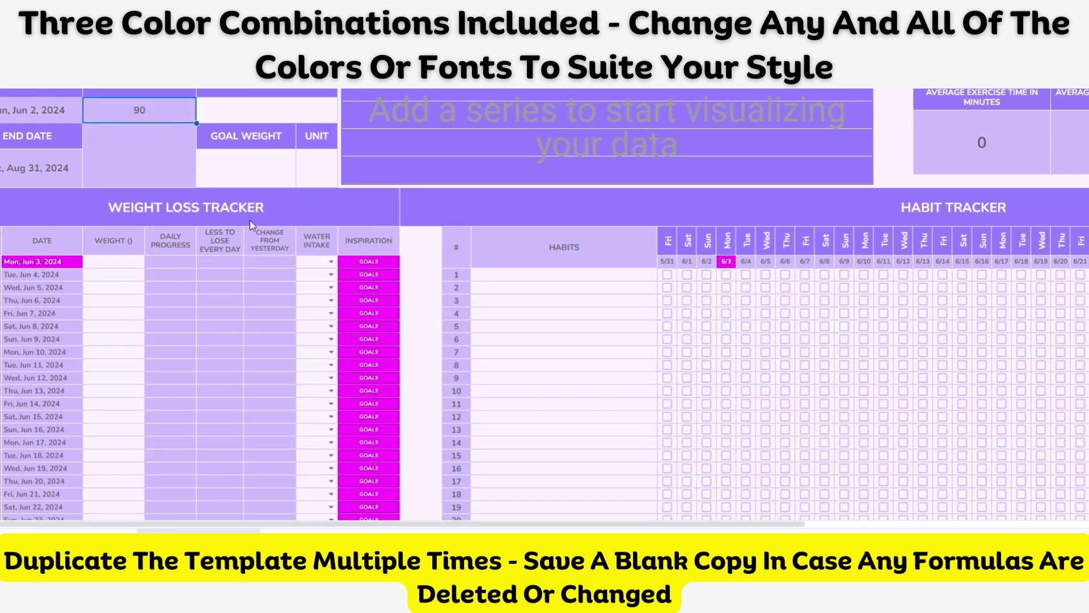
Log two water drops for Jun 3 and scroll the sheet right.
left_click(331, 262)
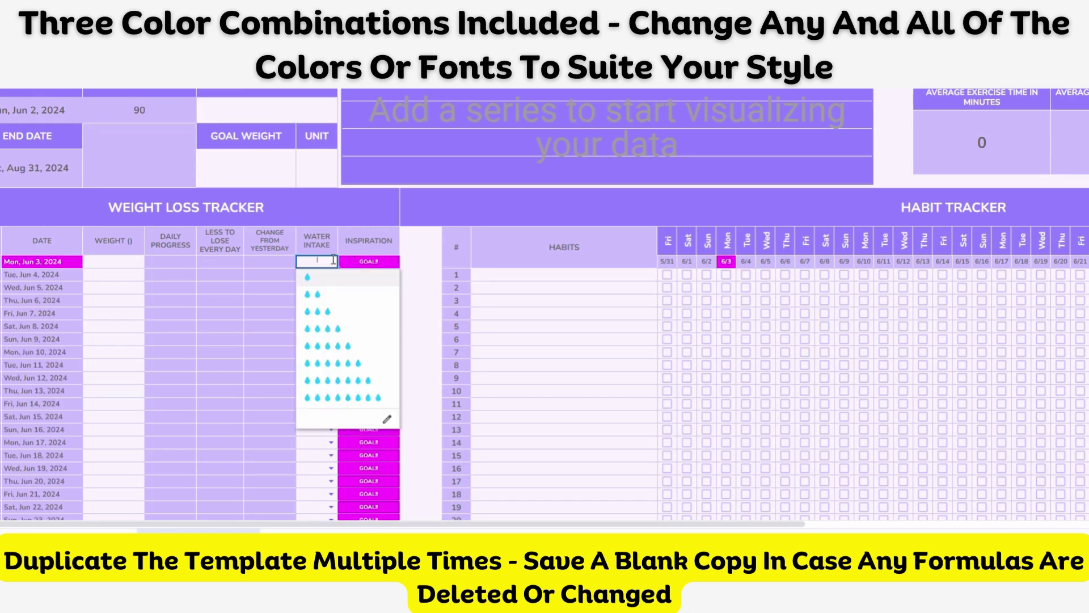
left_click(318, 299)
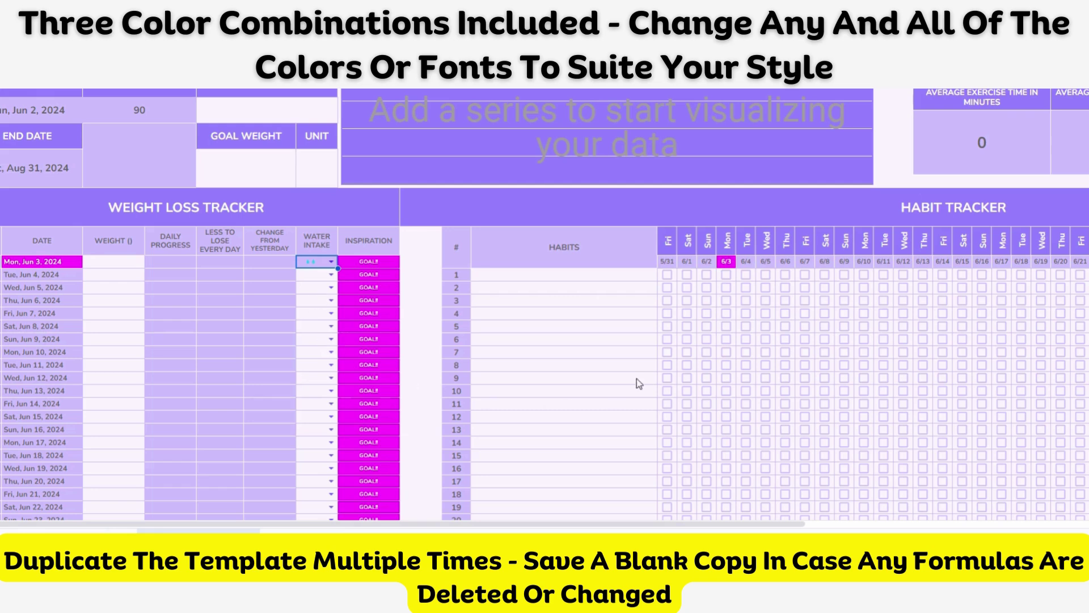
left_click_drag(519, 523, 780, 522)
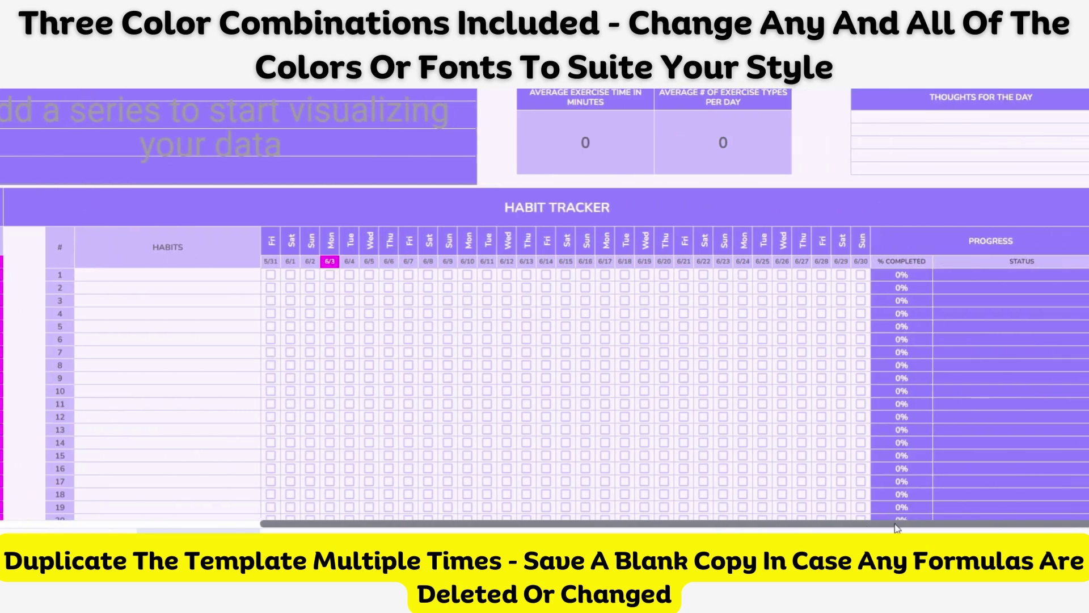
Enter 'Think happy thoughts' in the first Thoughts for the Day cell.
left_click(900, 118)
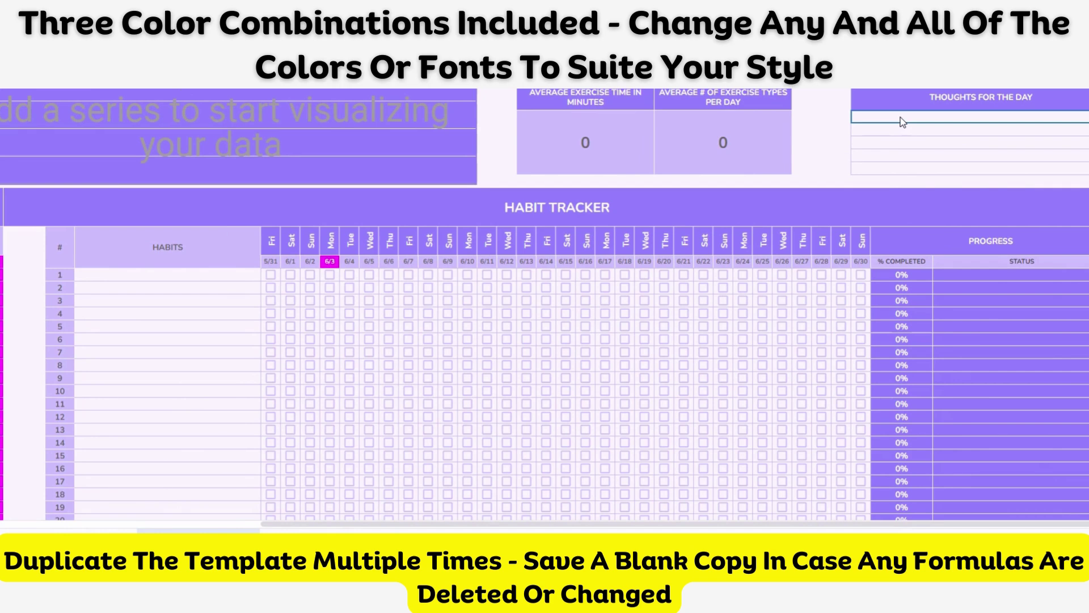
type("Think")
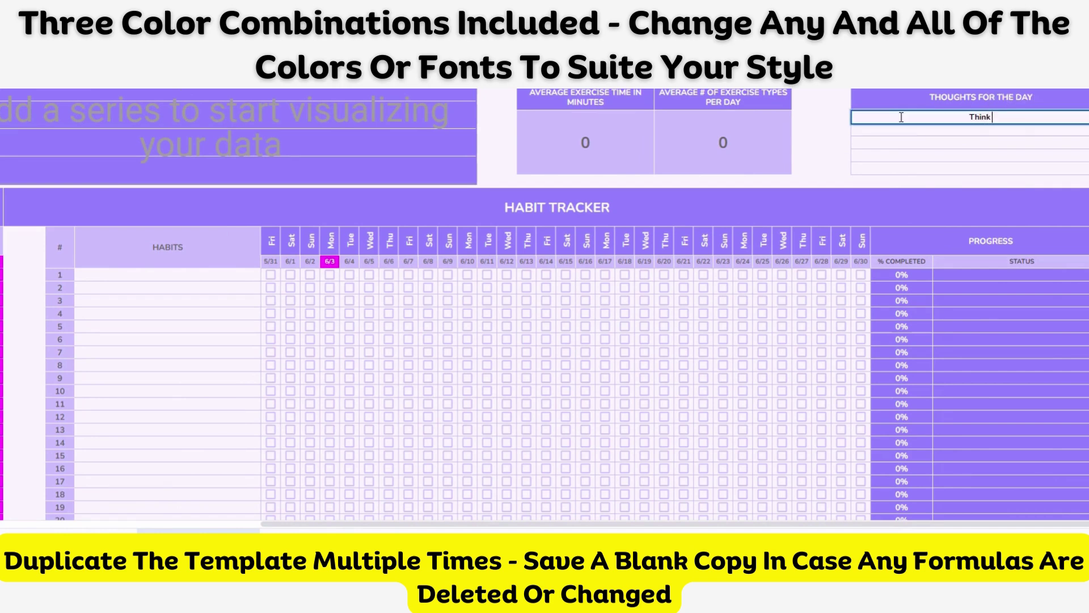
type(" happy th")
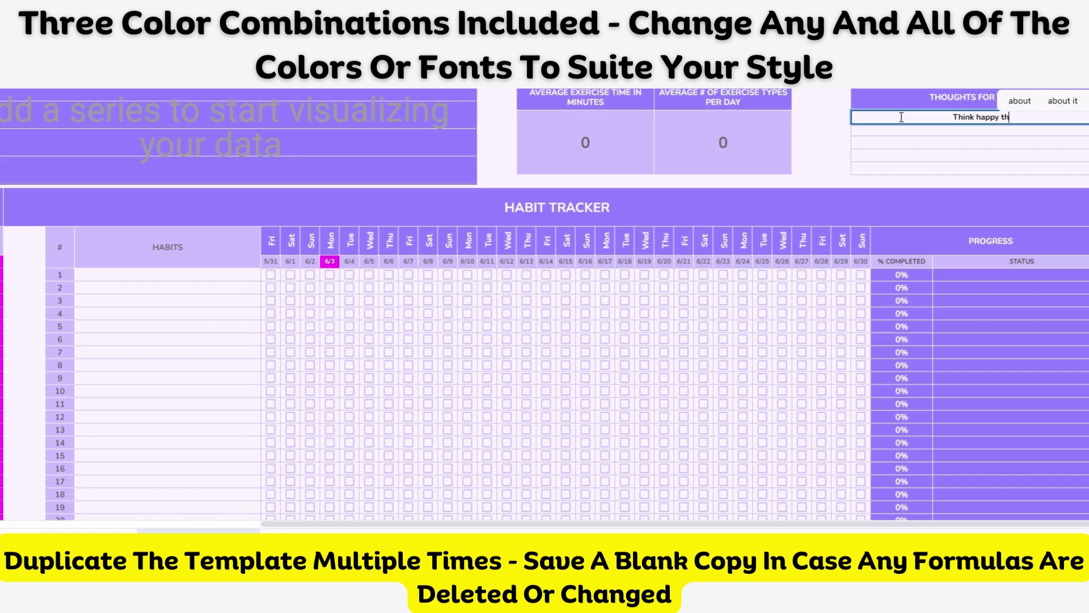
type("oughts")
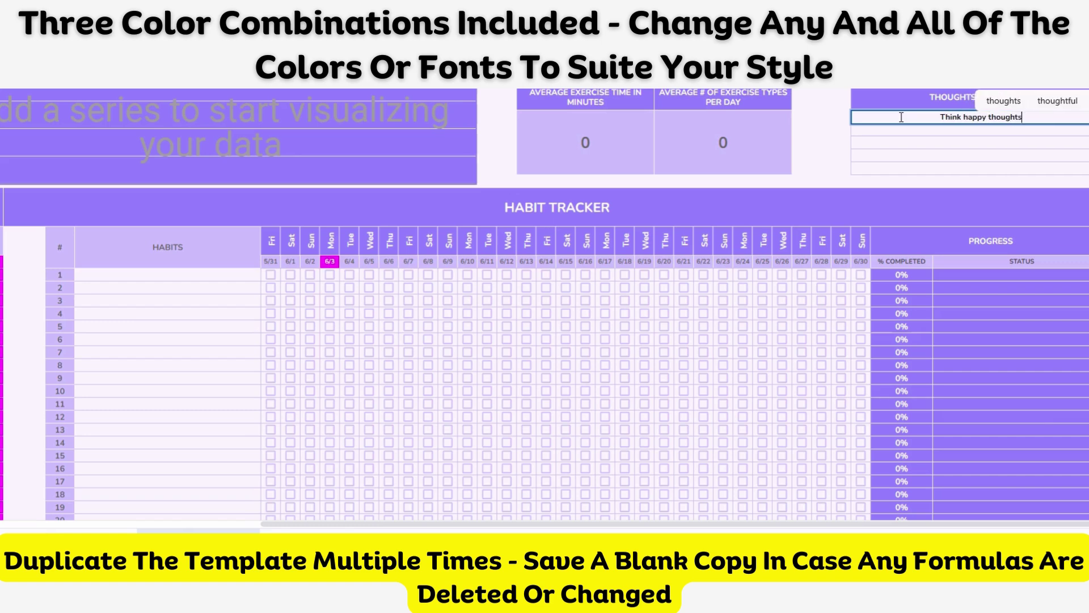
key("Return")
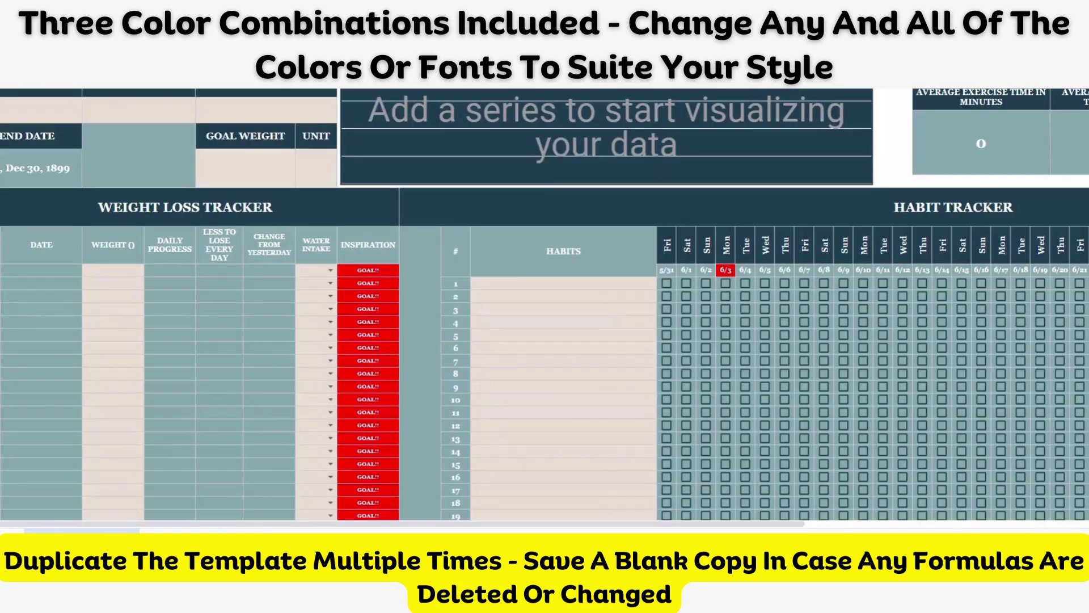
Set the start date to Jun 3, 2024 with a 90-day duration.
double_click(17, 117)
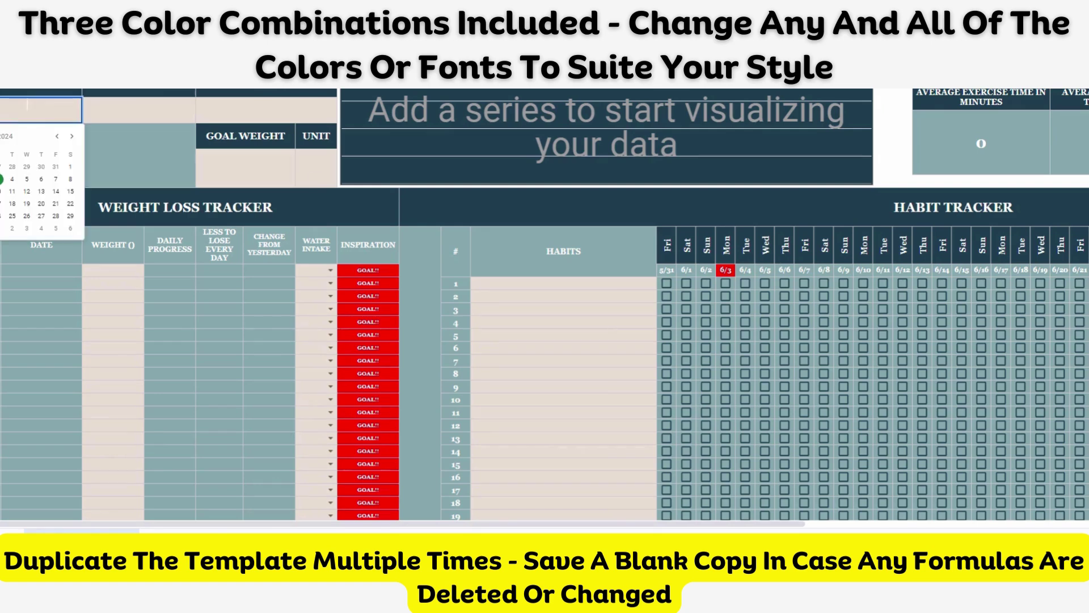
left_click(2, 181)
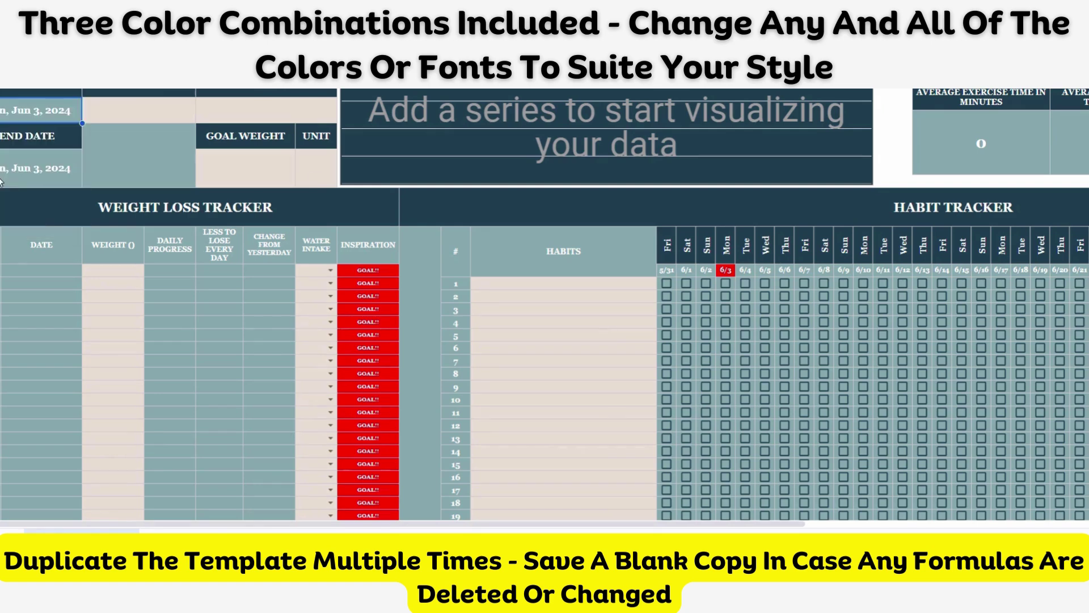
left_click(153, 111)
double_click(152, 108)
type("90")
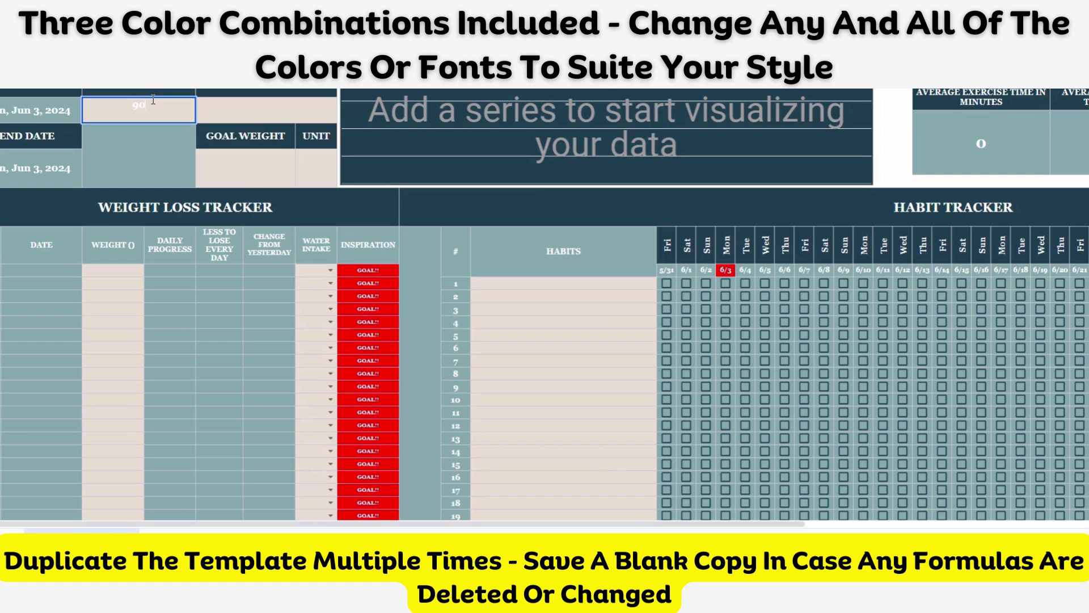
key("Return")
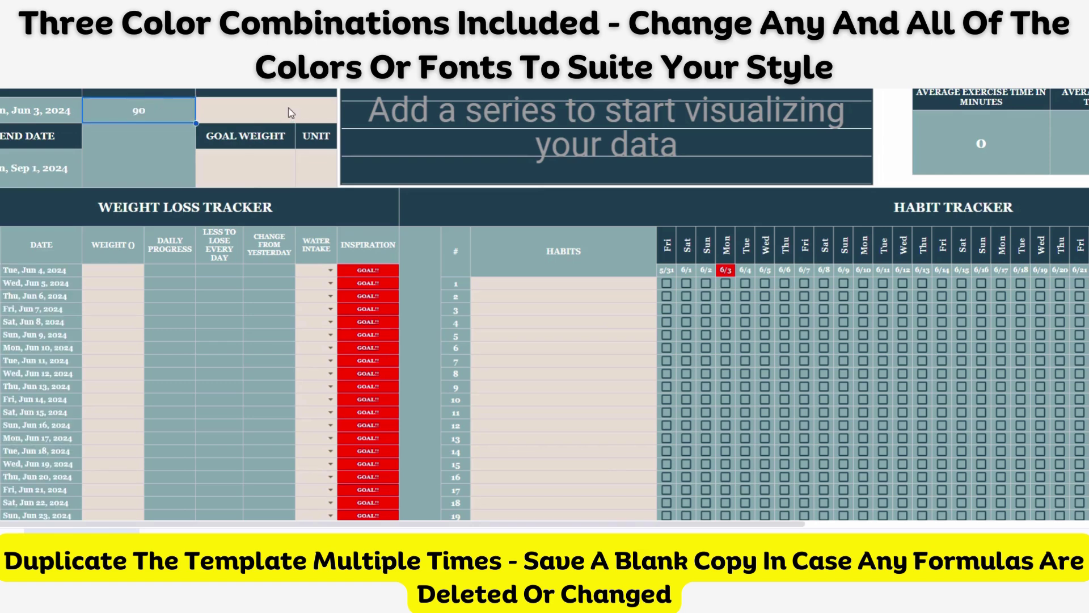
Set initial weight 180, goal weight 130 and unit lb.
left_click(291, 113)
double_click(291, 111)
type("180")
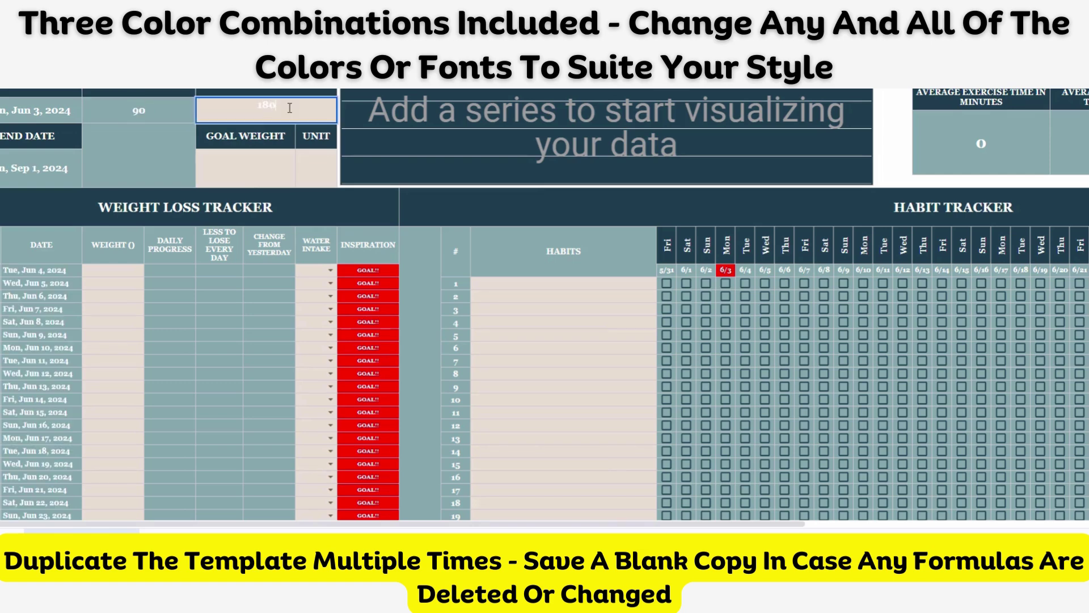
key("Return")
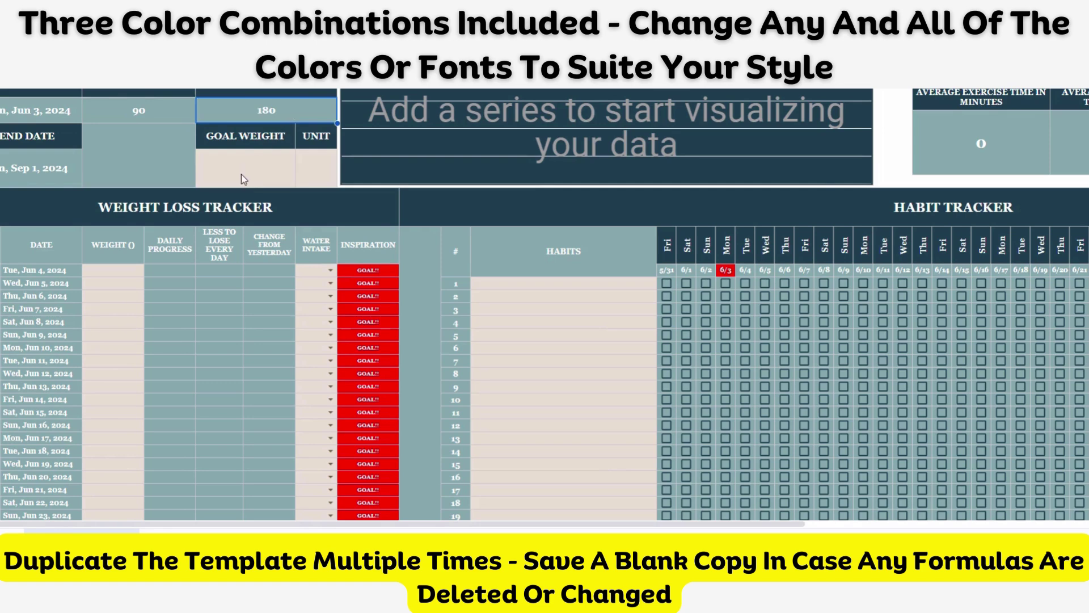
left_click(241, 177)
type("130")
key("Return")
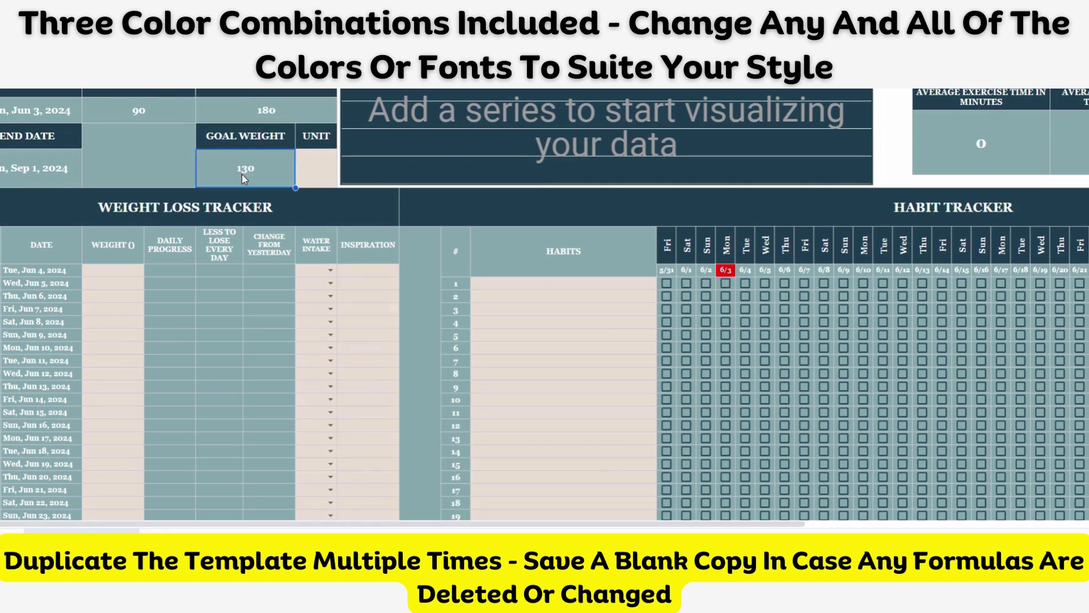
left_click(327, 161)
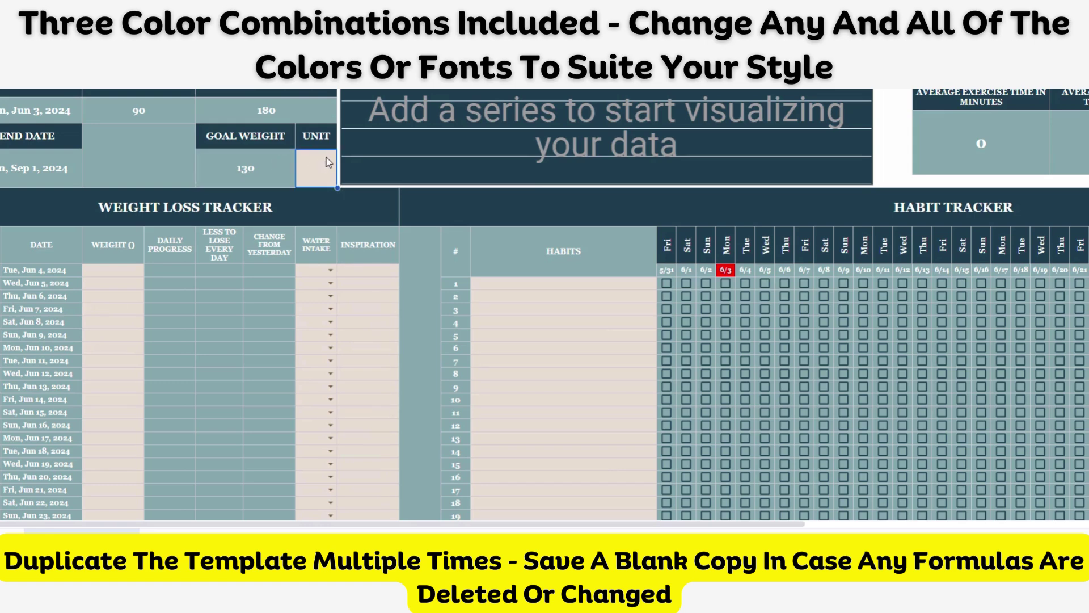
type("lb")
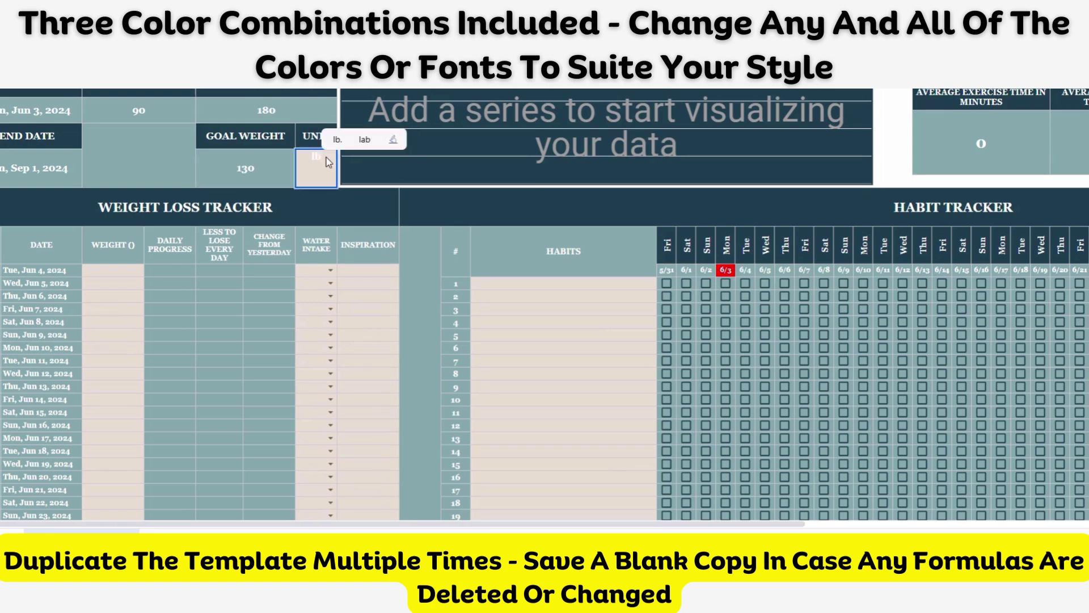
key("Return")
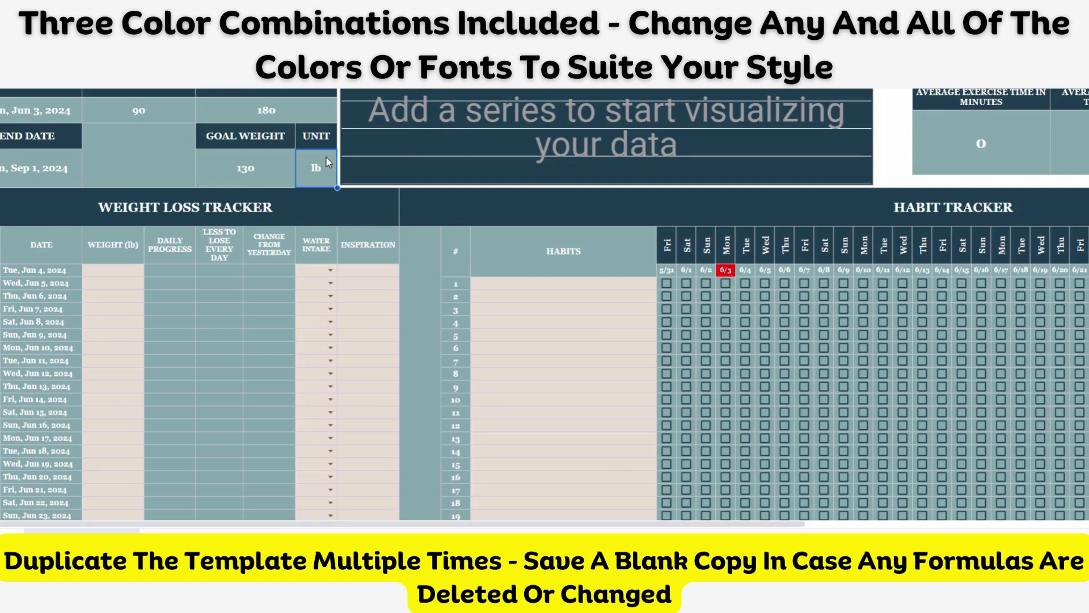
Log two water drops for Tue Jun 4 and Wed Jun 5, then scroll right.
left_click(330, 270)
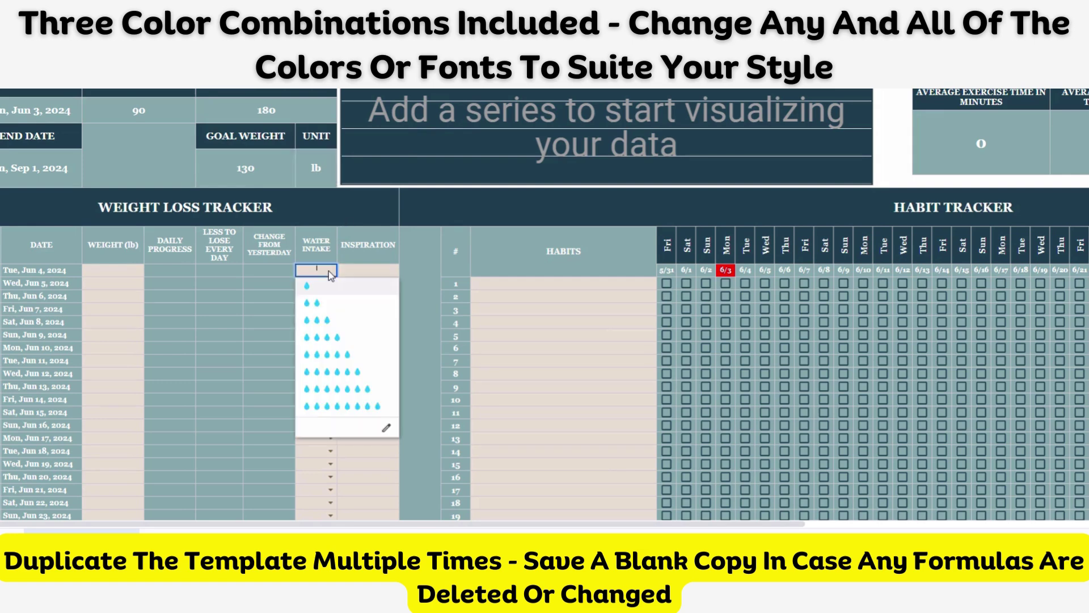
left_click(315, 301)
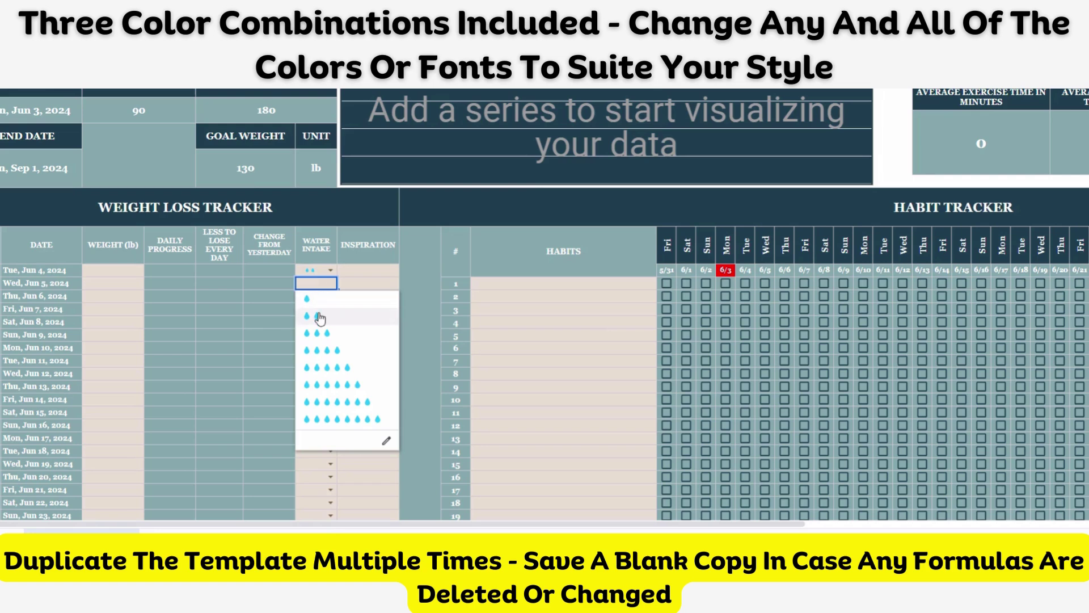
left_click(320, 315)
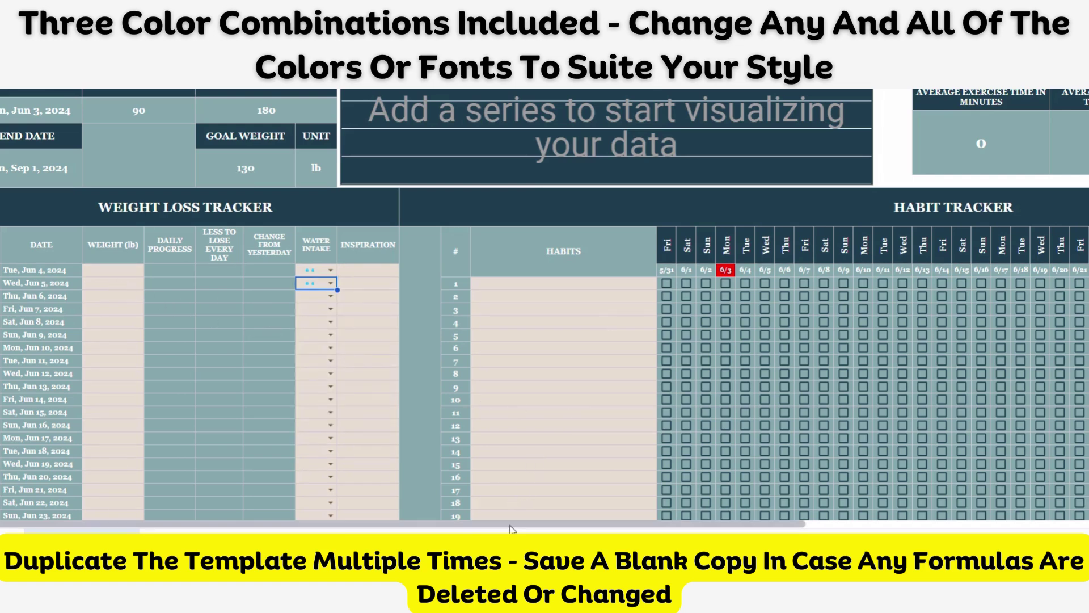
left_click_drag(512, 528, 771, 528)
Enter 'Think Happy Thoughts' in the teal tracker's first Thoughts for the Day cell.
left_click(975, 118)
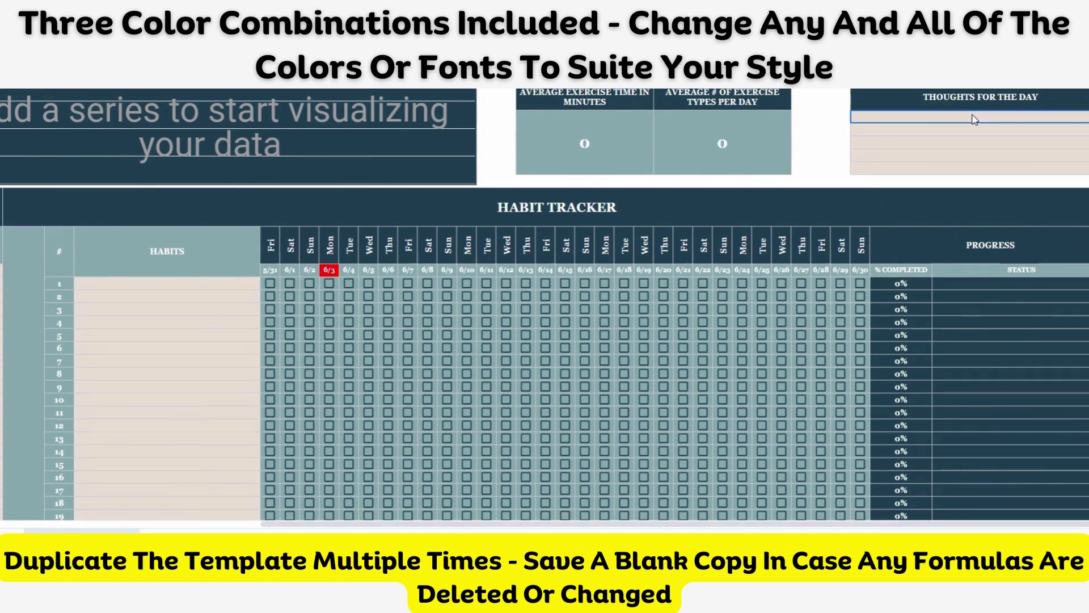
type("Thinking")
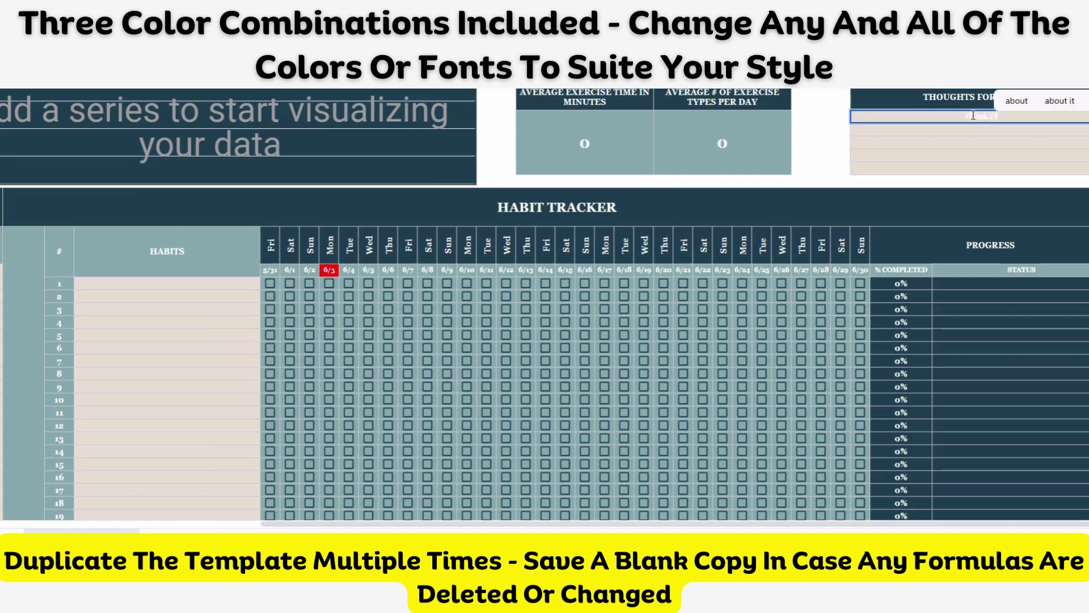
type("appy Tho")
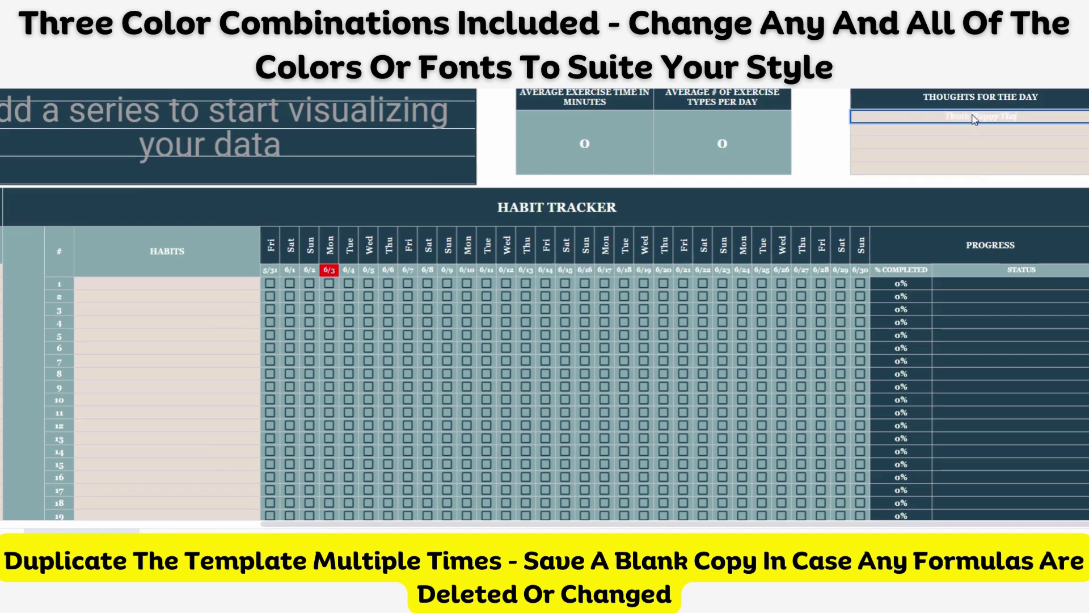
type("ughts")
key("Return")
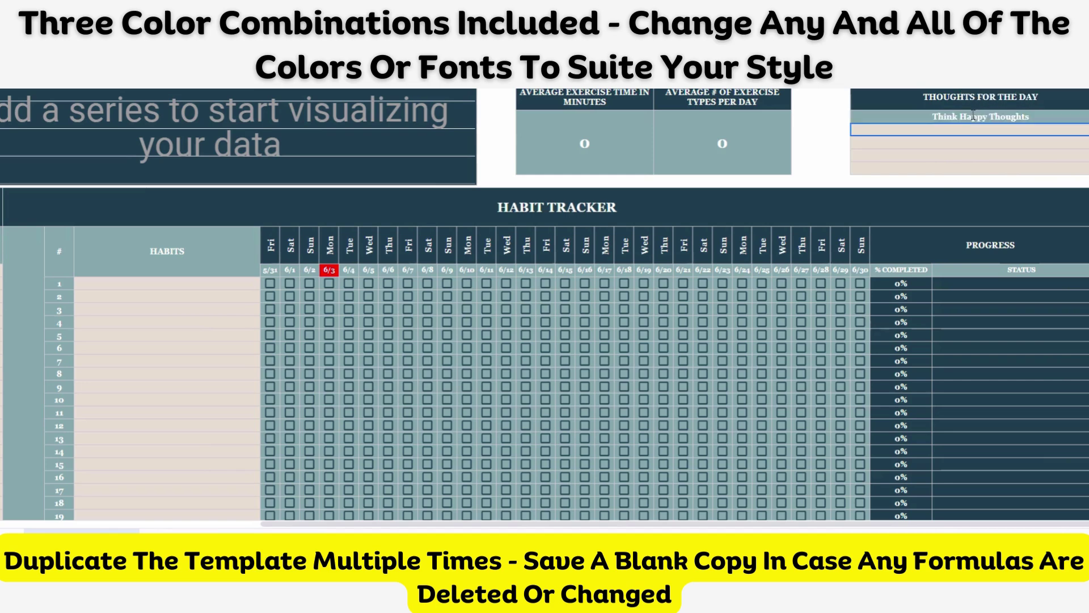